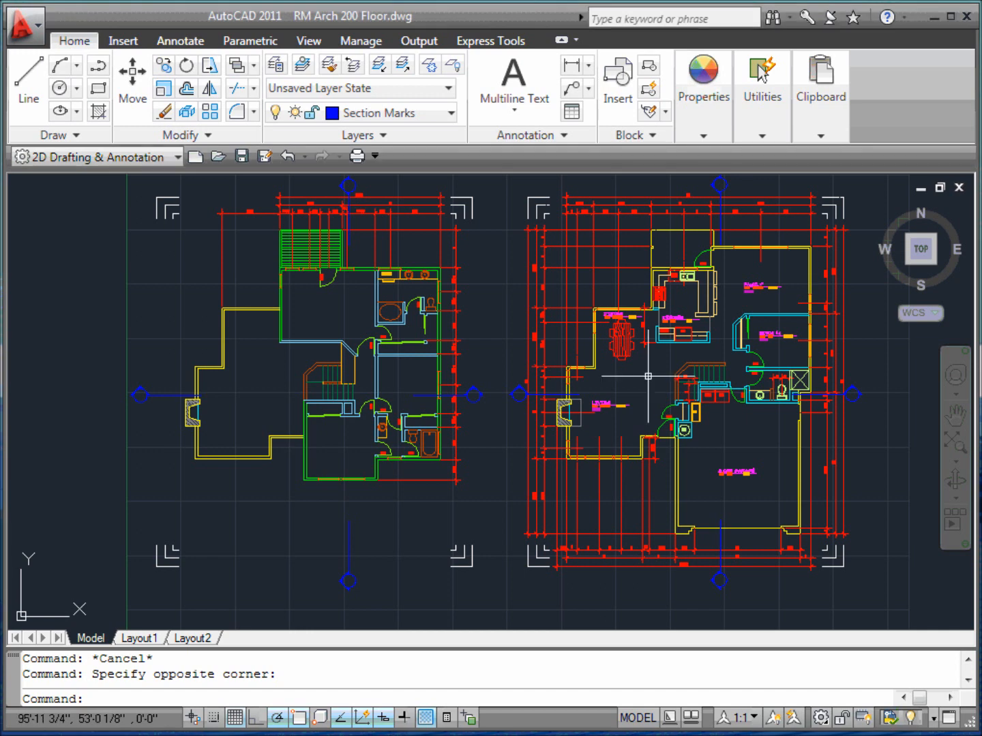
Start the Write Block command for exporting part of the drawing to a separate file
scroll(647, 375, down, 2)
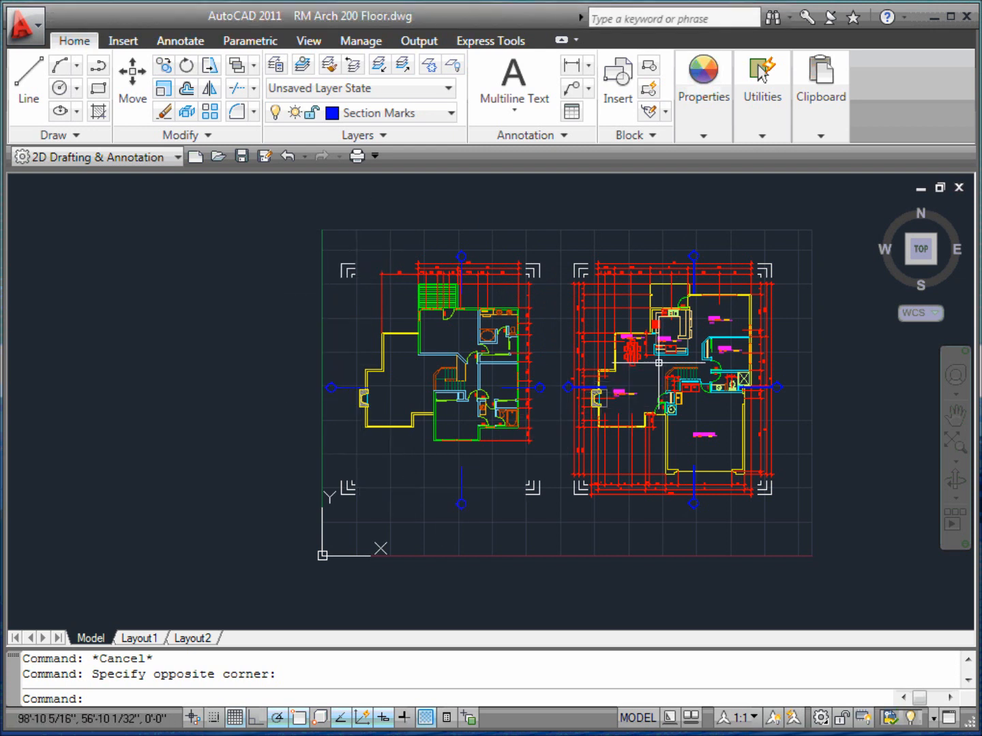
text(w)
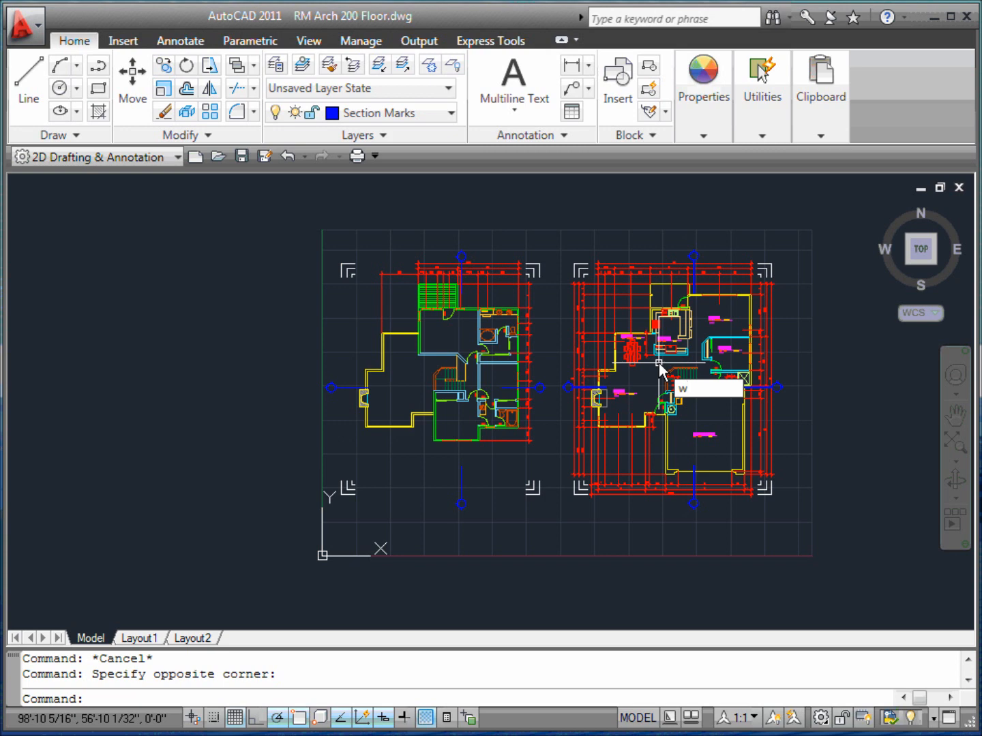
key(Return)
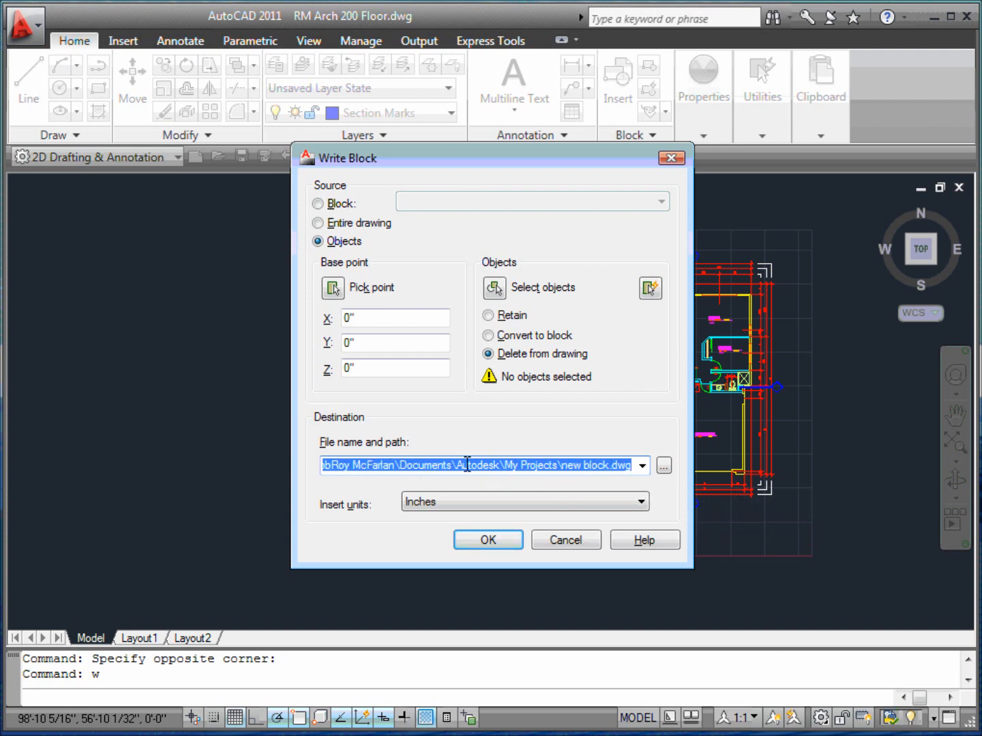
click(632, 466)
key(BackSpace)
key(BackSpace)
key(BackSpace)
key(BackSpace)
key(BackSpace)
key(BackSpace)
key(BackSpace)
key(BackSpace)
key(BackSpace)
key(BackSpace)
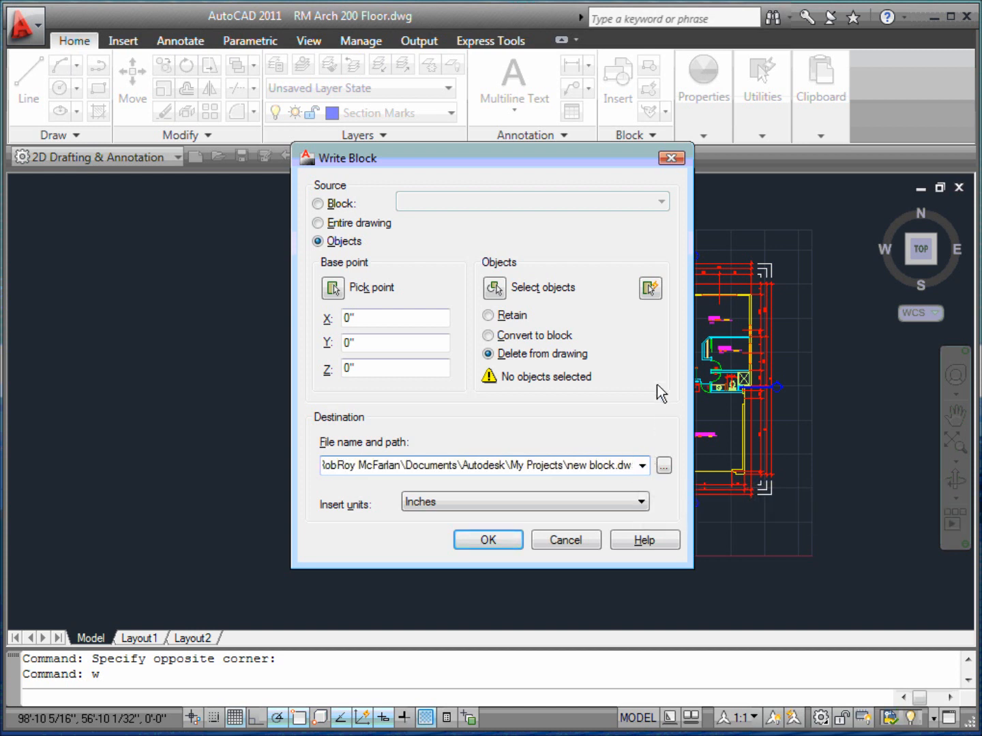
key(BackSpace)
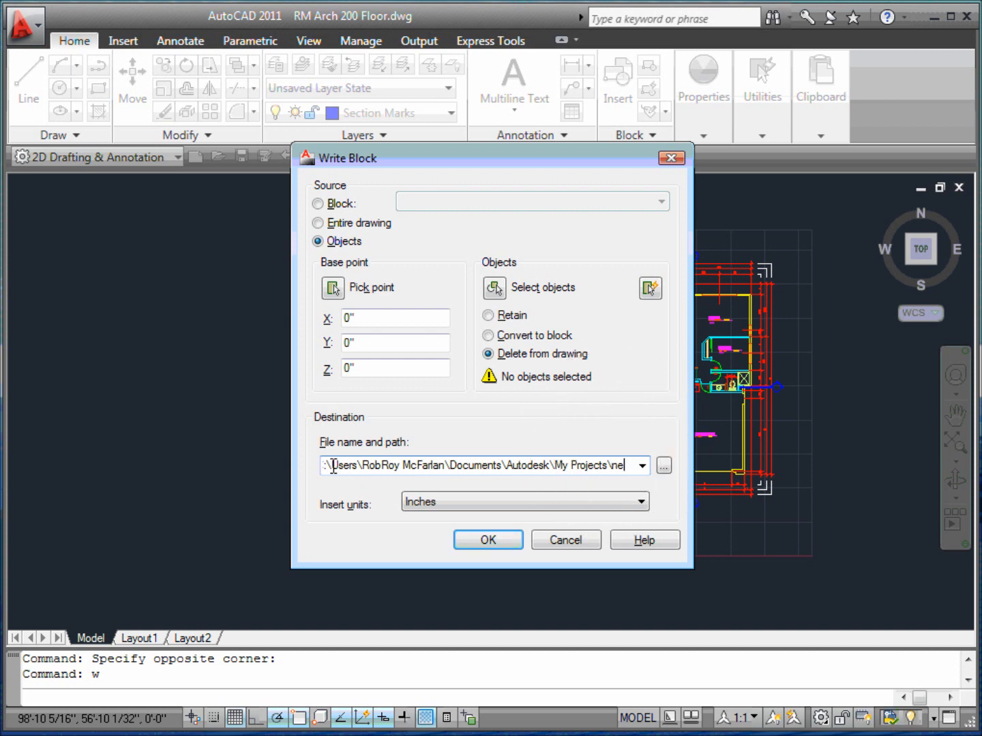
Set the block's destination file to "arch 200 Floor 2" in the My Projects folder
click(664, 466)
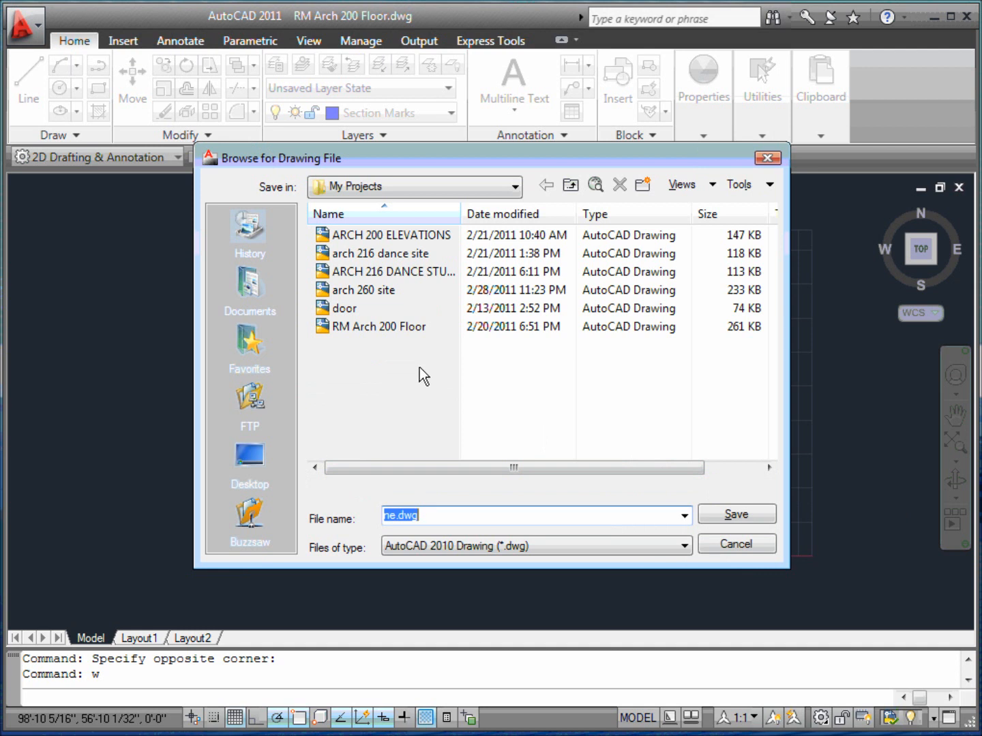
click(512, 186)
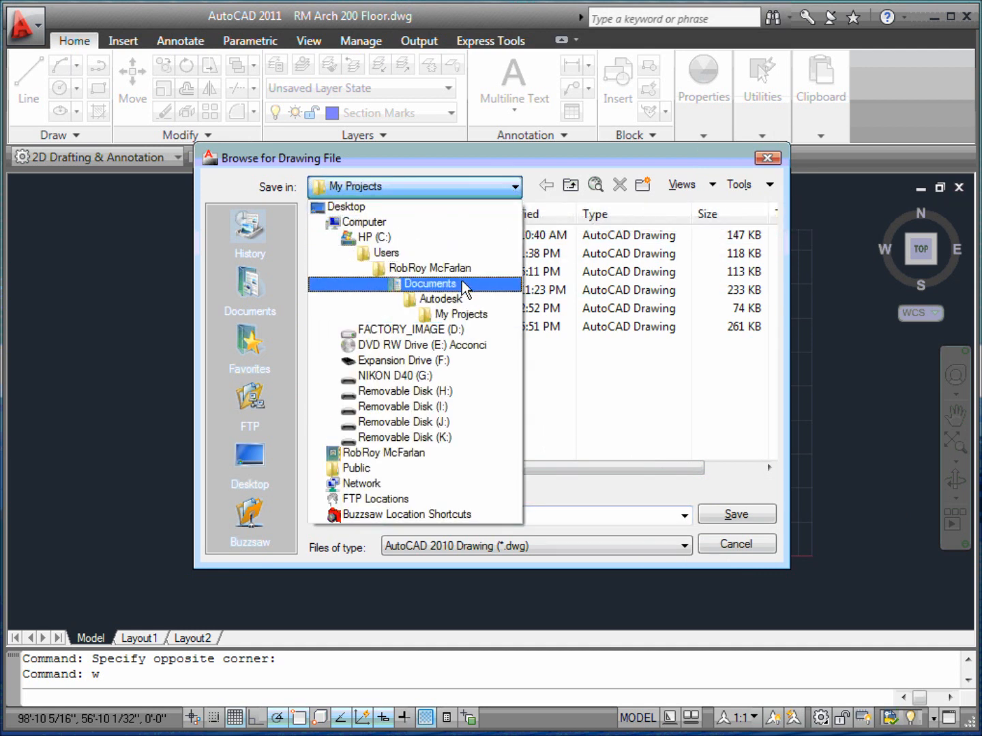
click(481, 316)
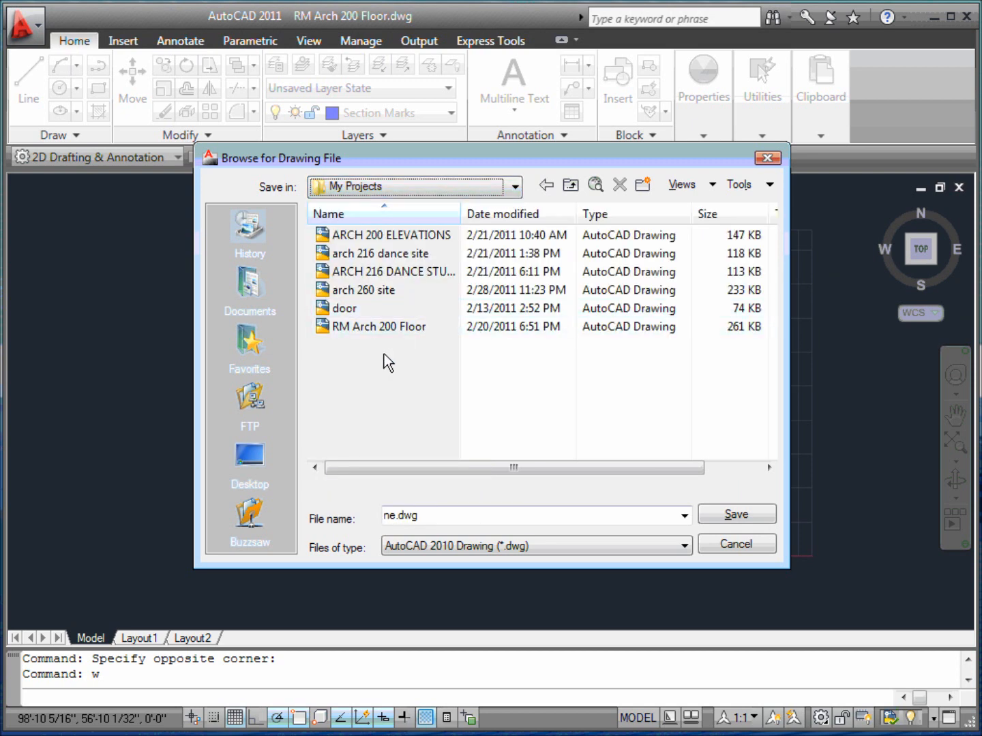
double_click(430, 512)
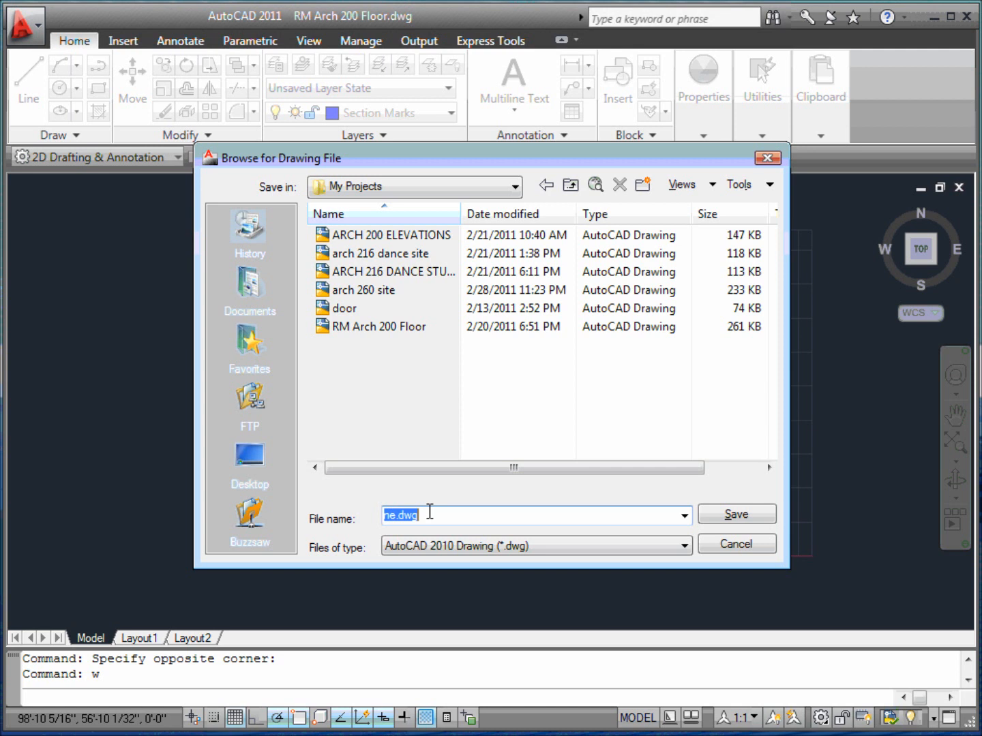
text(arc)
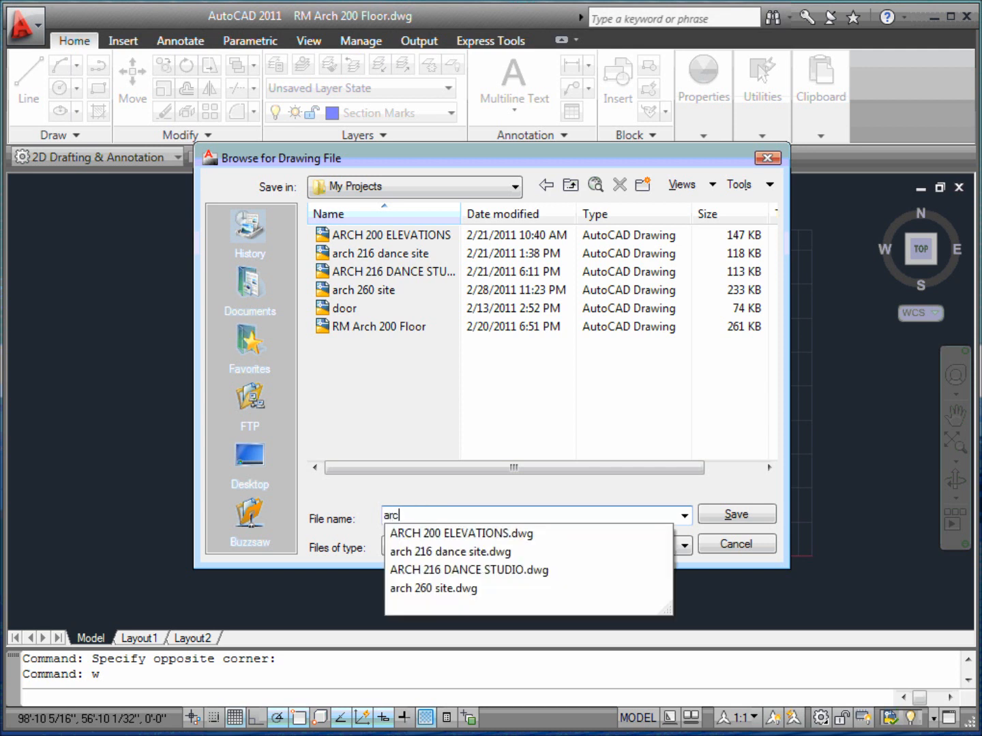
text(h 200)
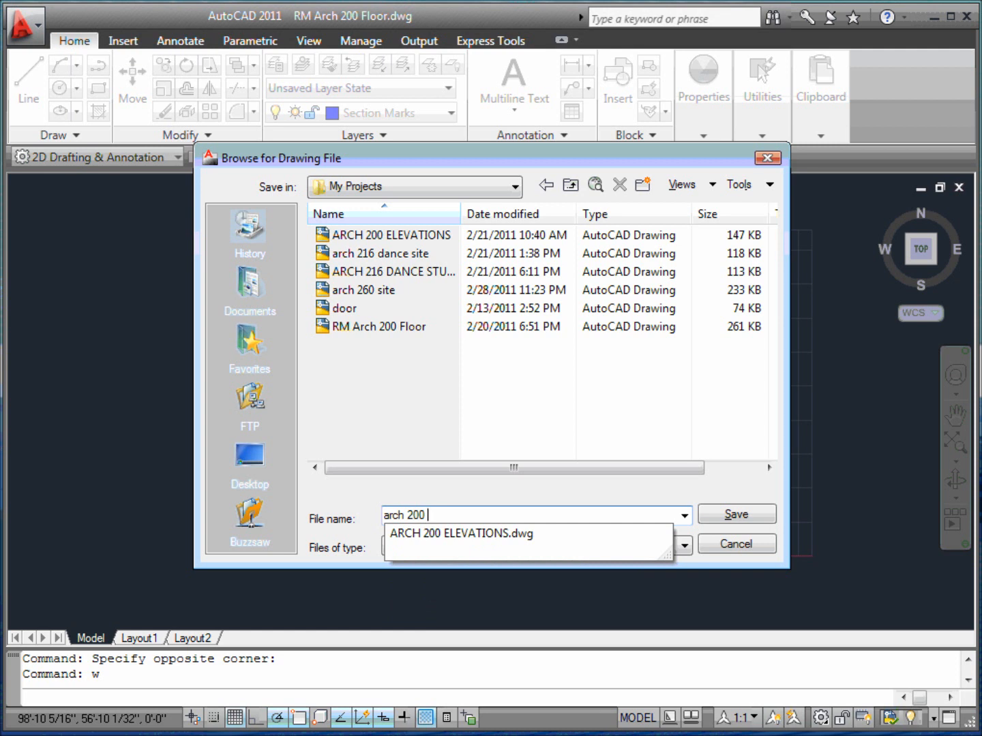
text( Fl)
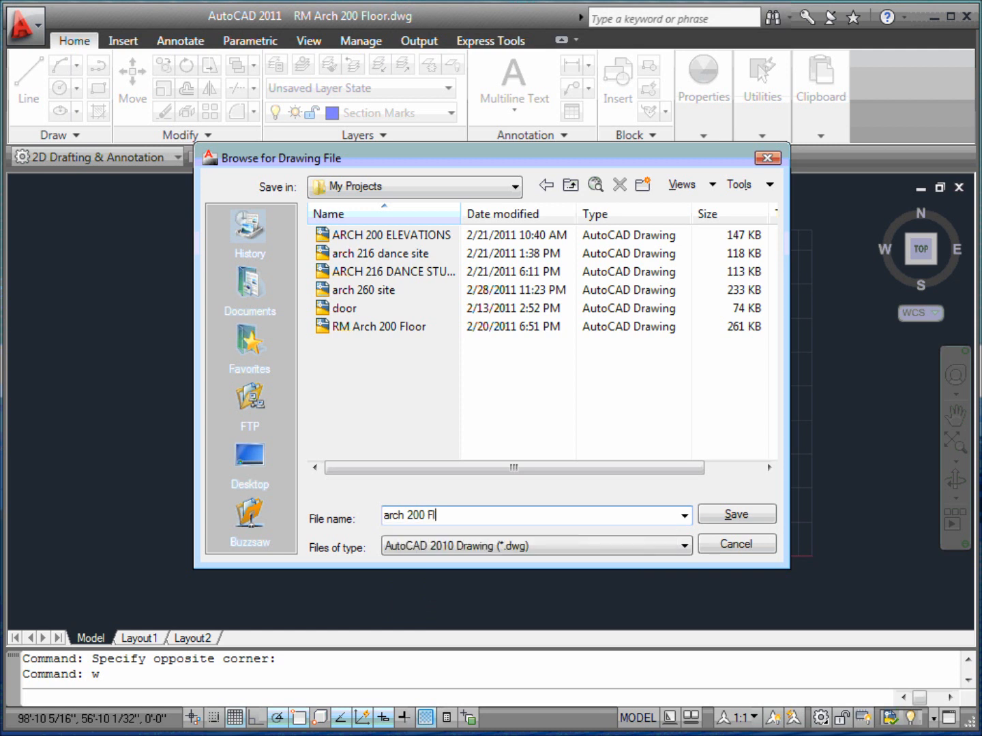
text(oor 2)
click(735, 515)
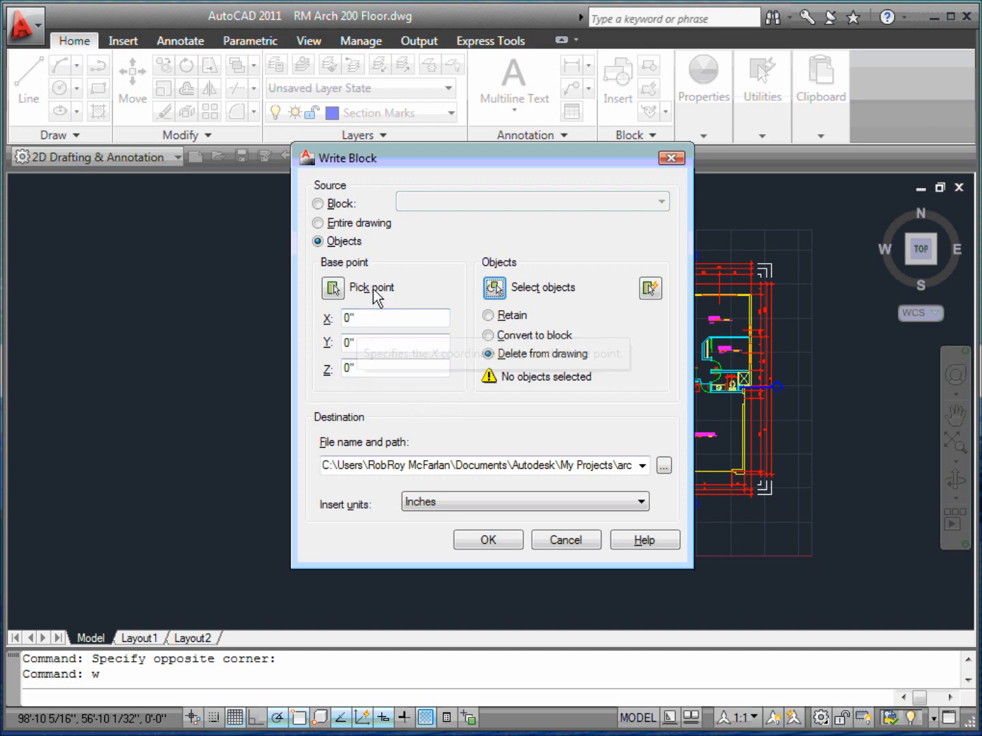
Select the entire left-hand floor plan with its dimensions, section marks and corner marks, and write it out to the file
click(494, 288)
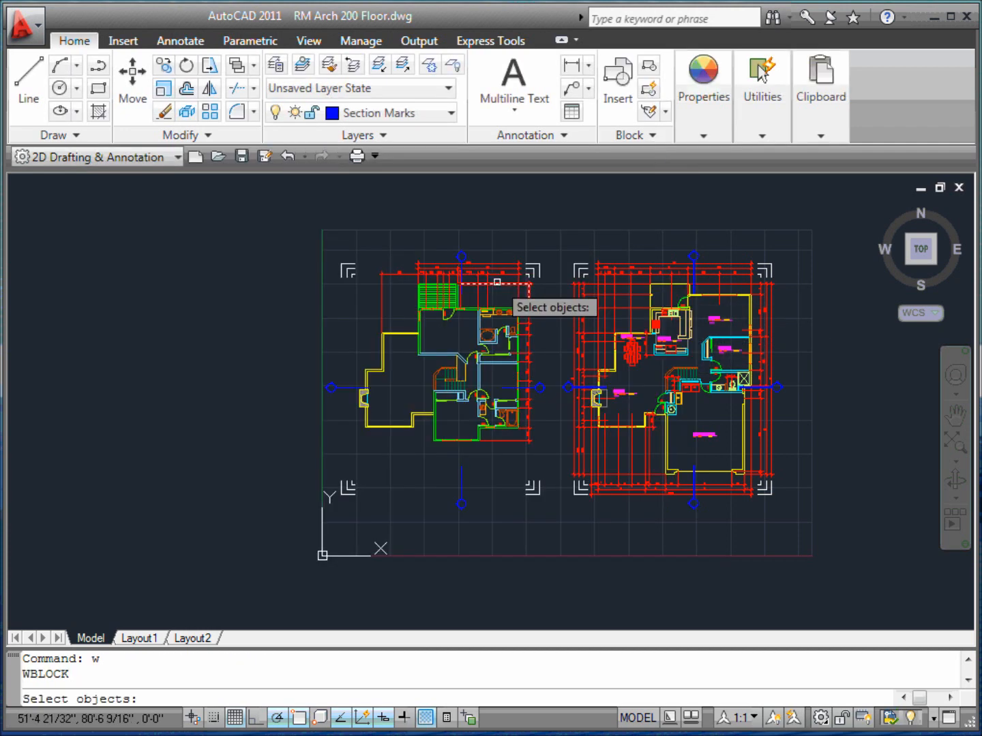
click(307, 212)
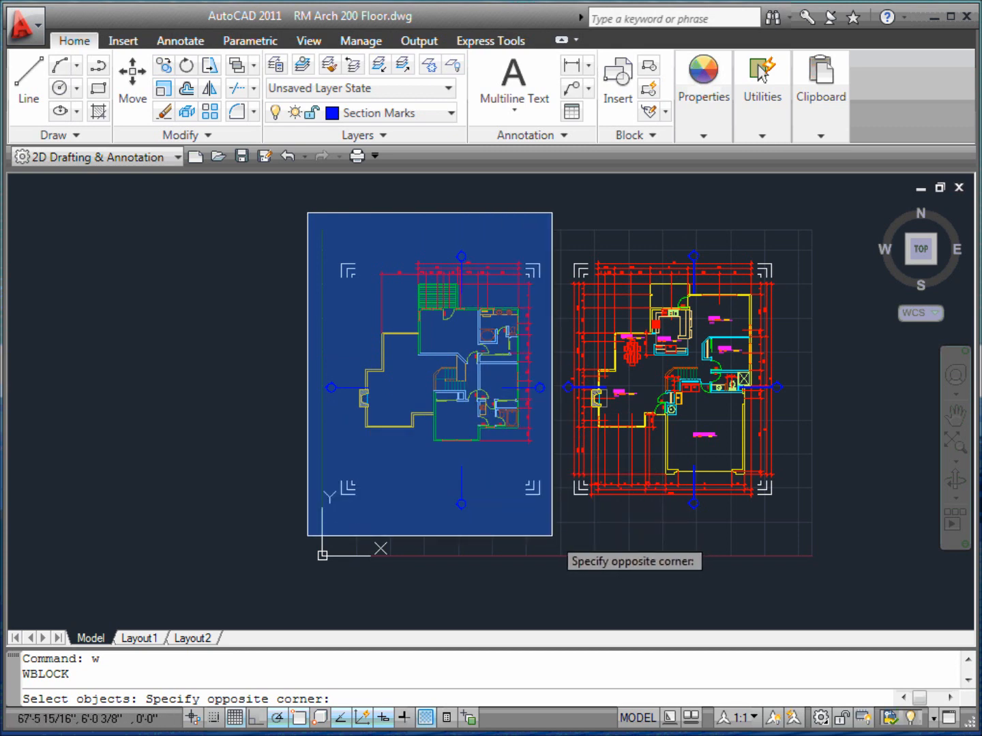
click(553, 534)
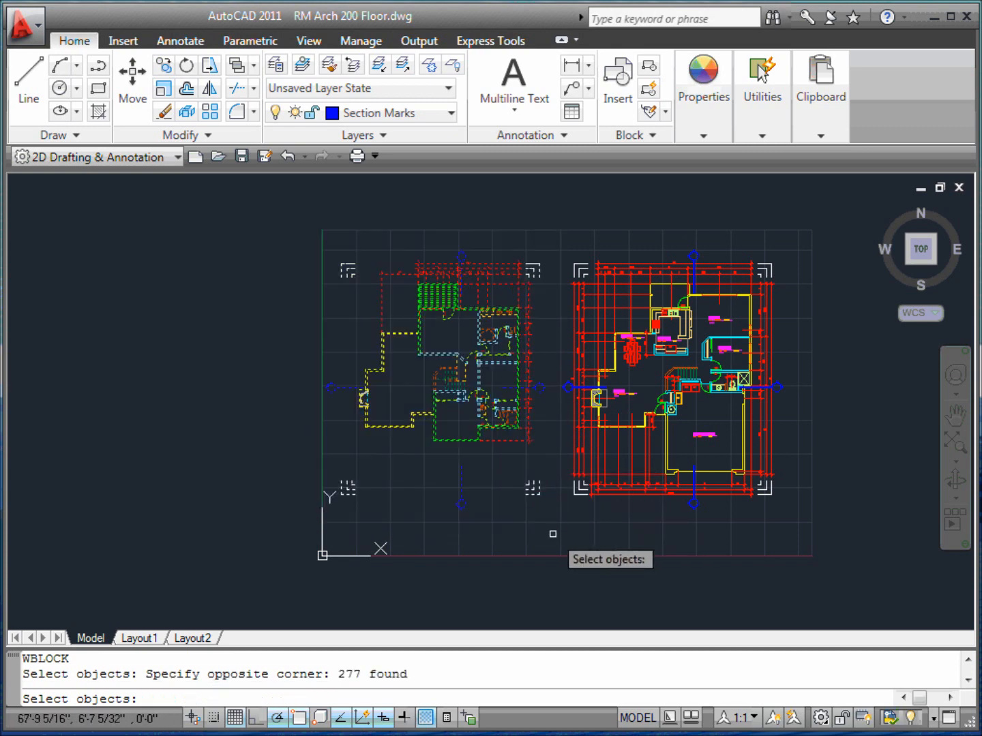
key(Return)
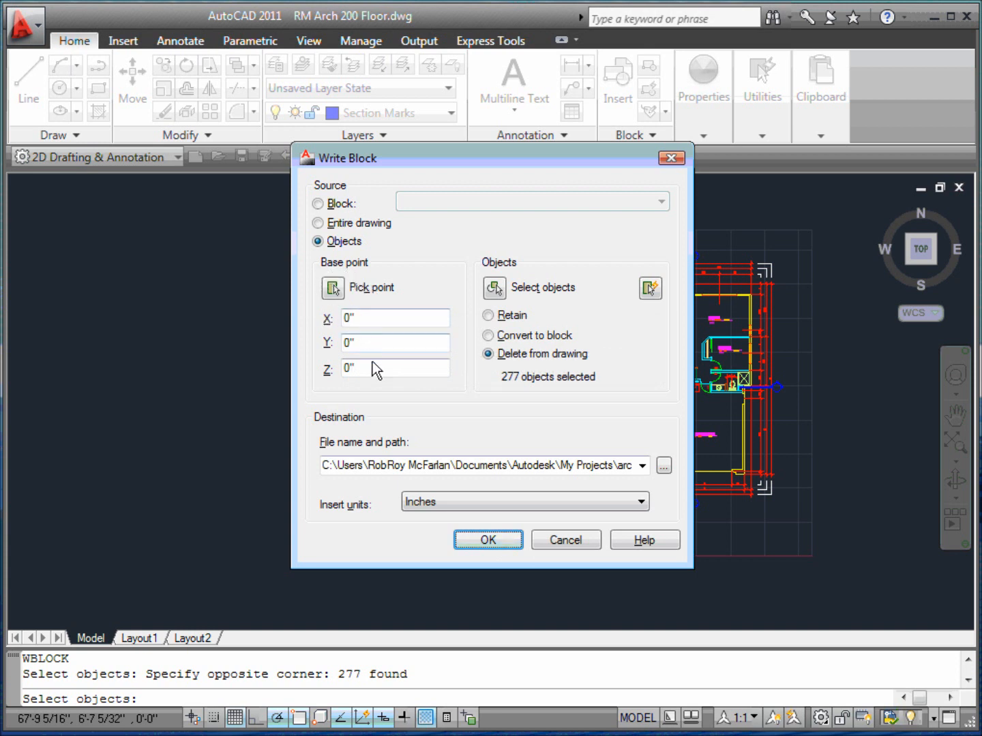
click(490, 543)
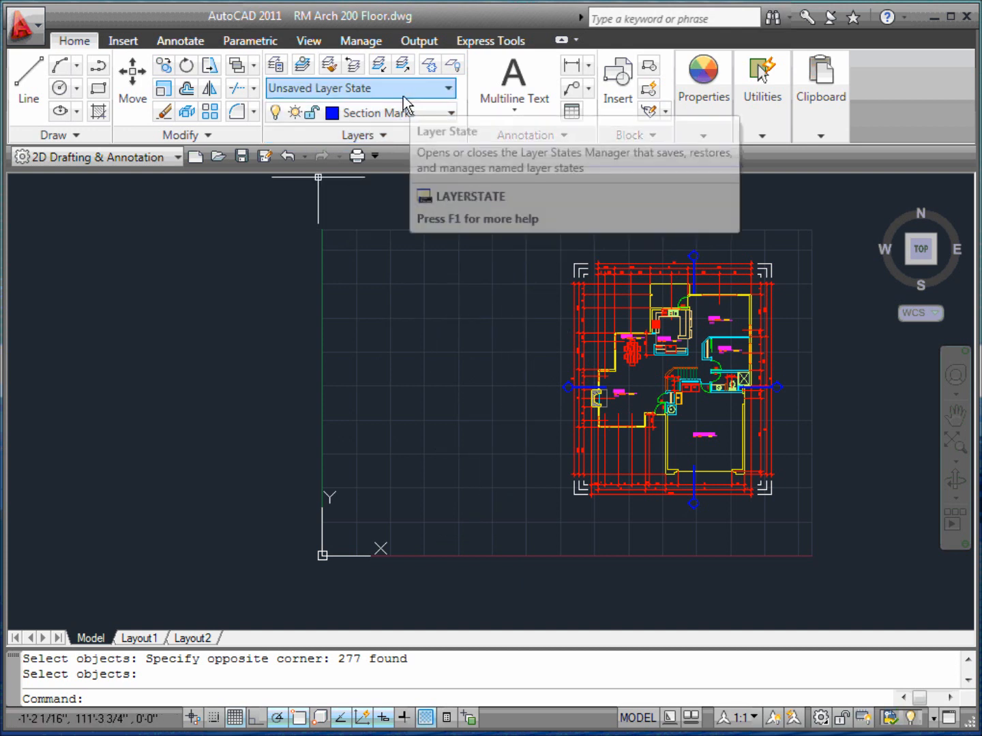
Review the layer list, and purge all unused items from the drawing with one confirmation for all of them
click(275, 65)
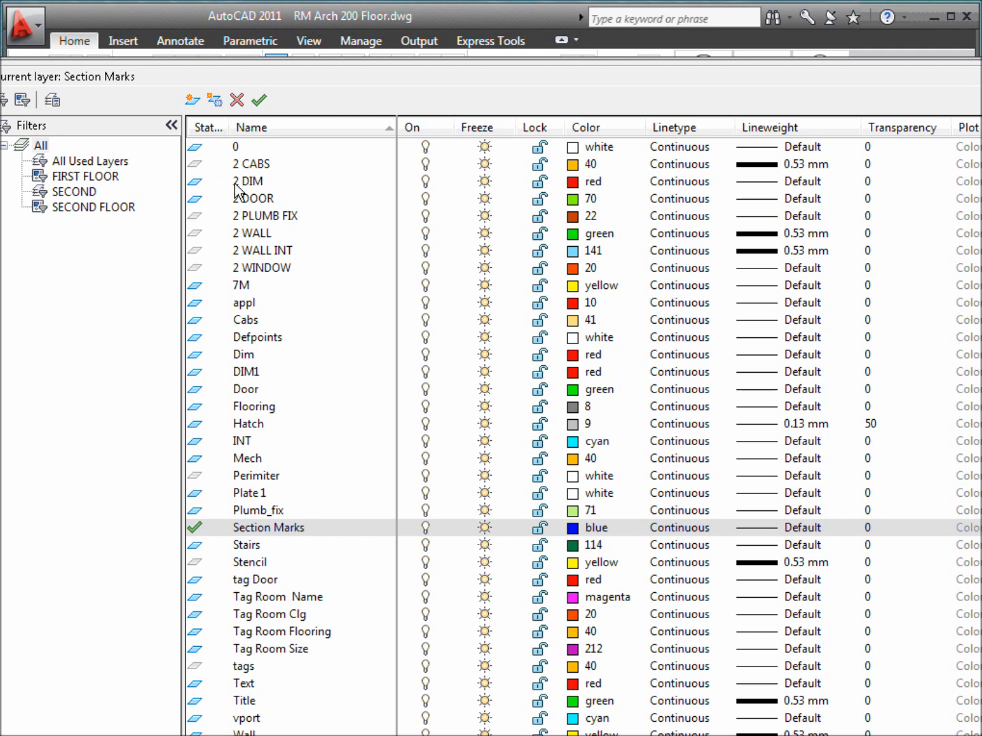
click(2, 66)
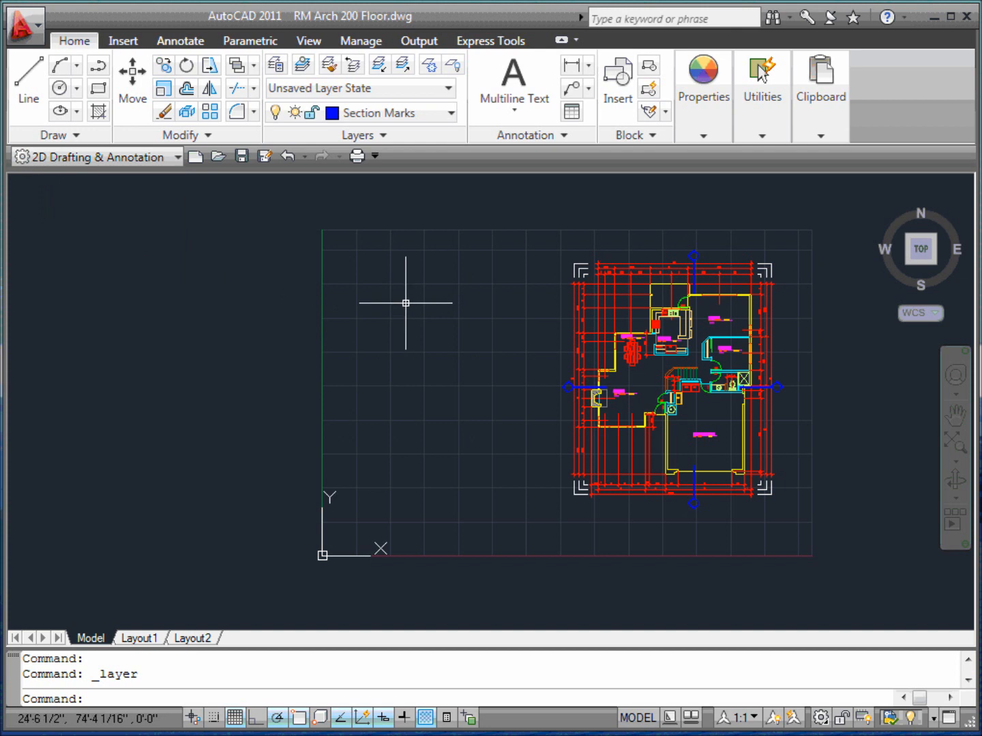
text(pur)
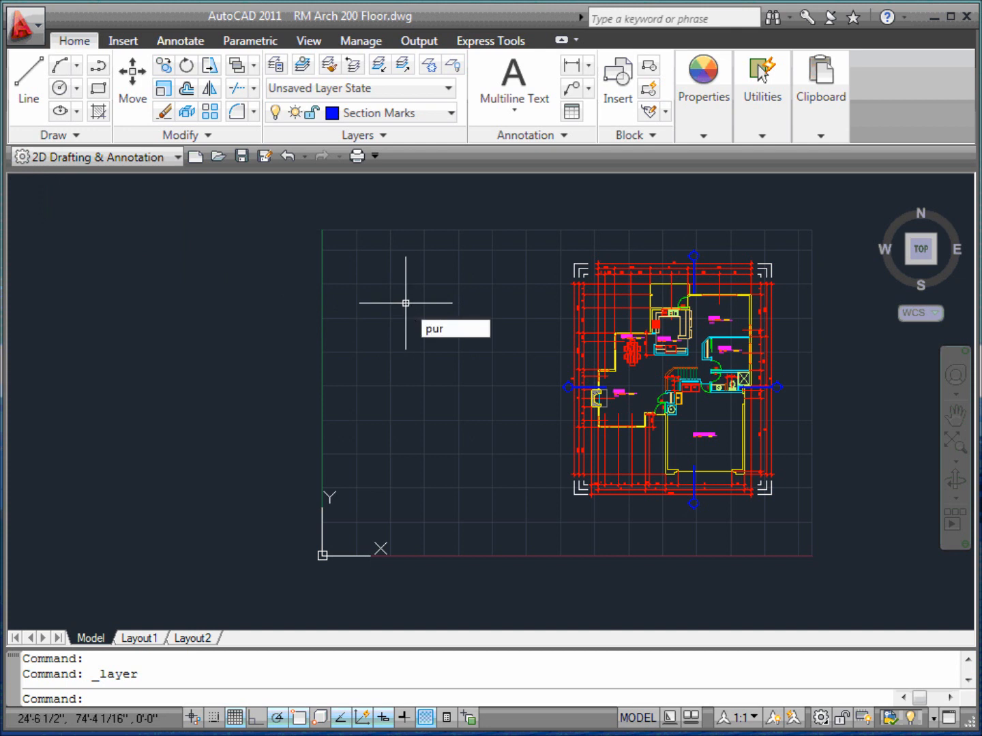
text(ge)
key(Return)
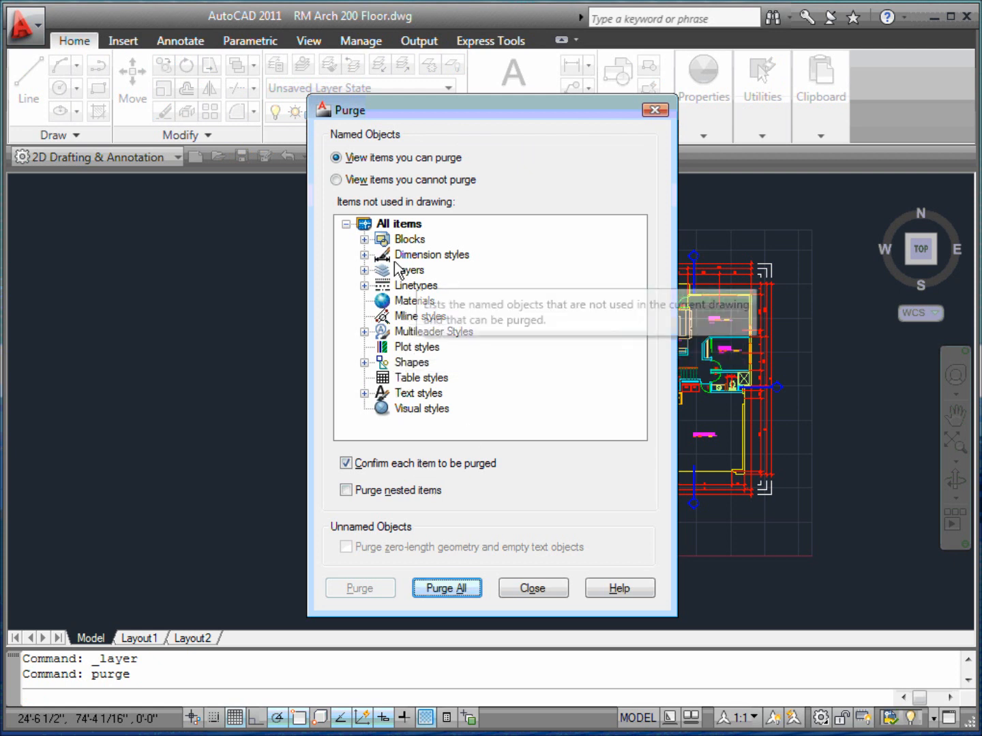
click(364, 270)
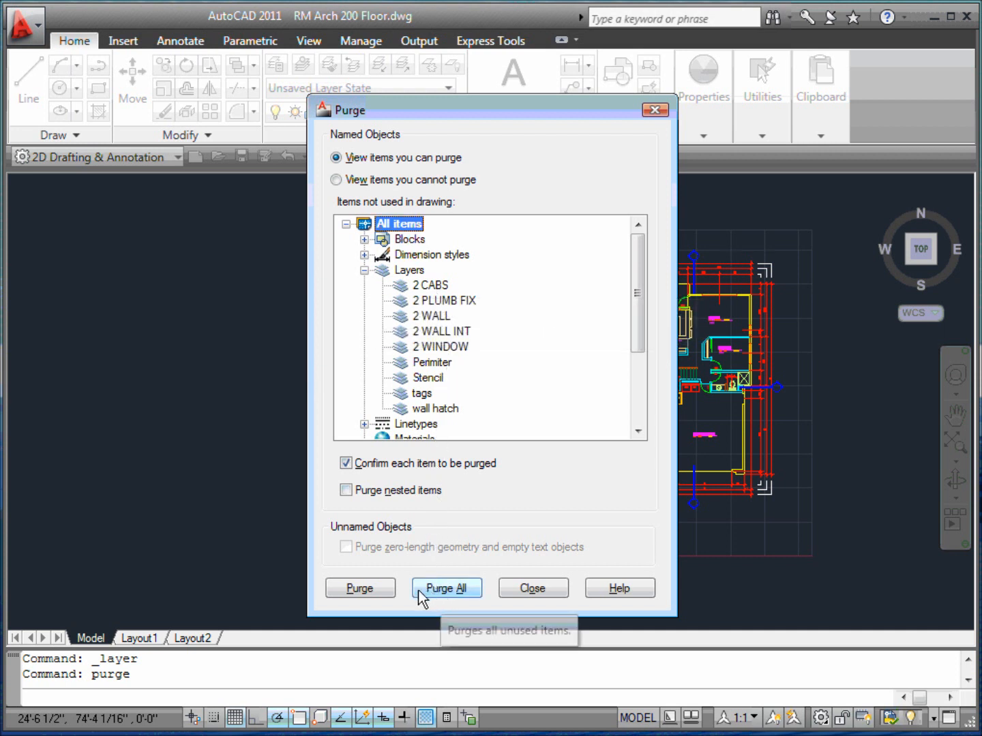
click(445, 595)
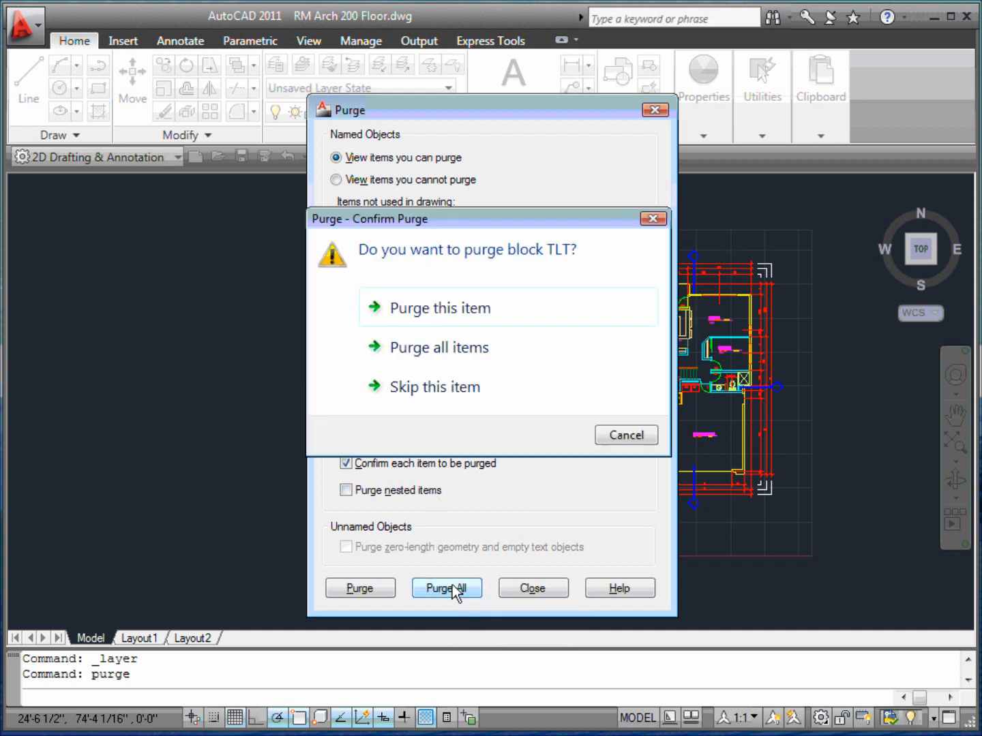
click(499, 353)
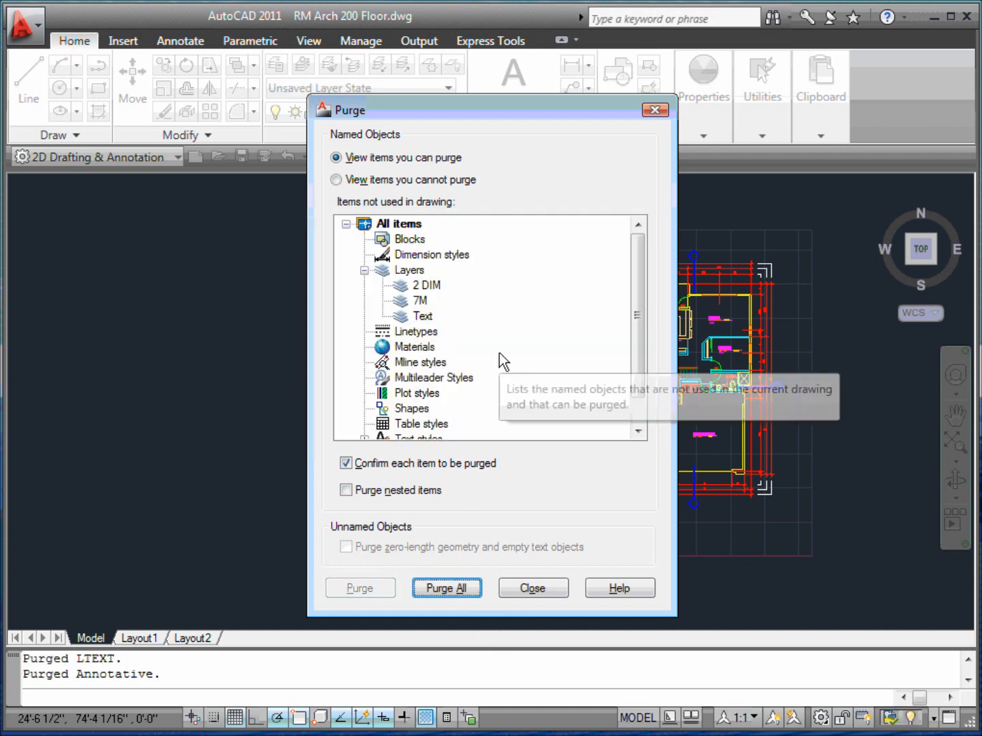
Purge the remaining unused layers Text, 7M and 2 DIM and the text style DIMTXT, confirming each one individually
click(434, 286)
click(429, 589)
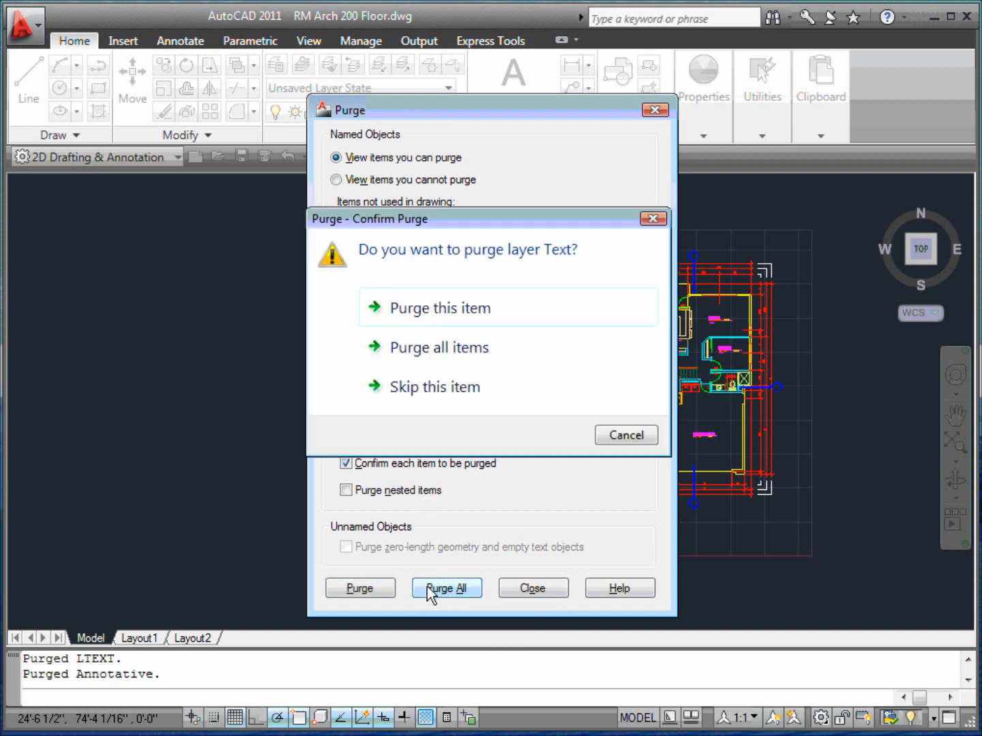
click(467, 317)
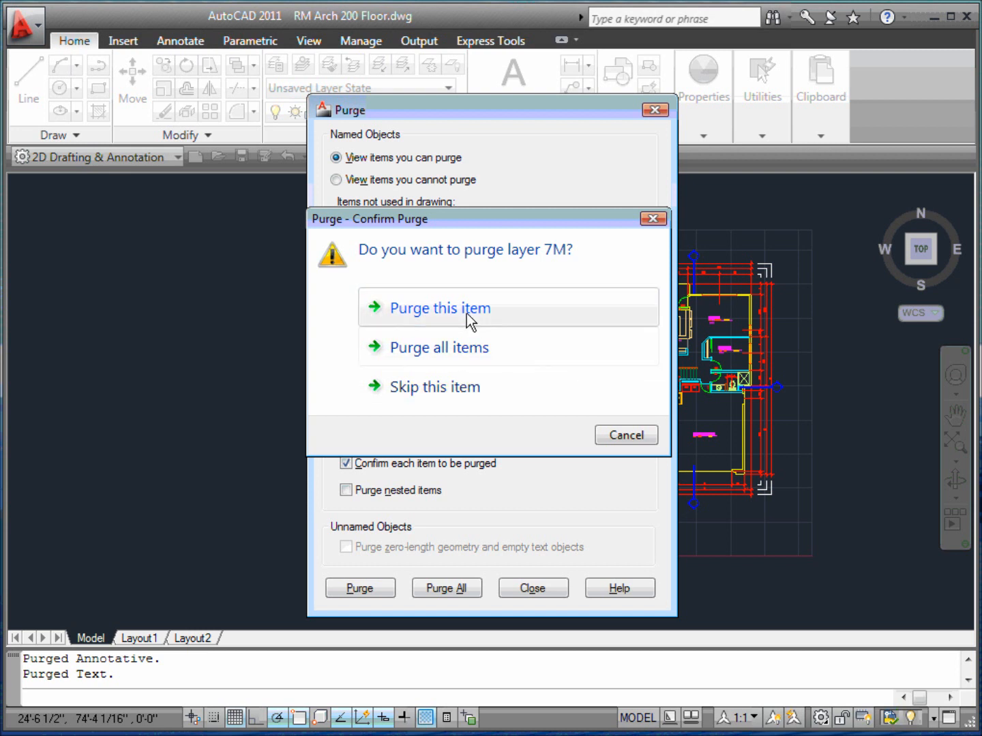
click(467, 318)
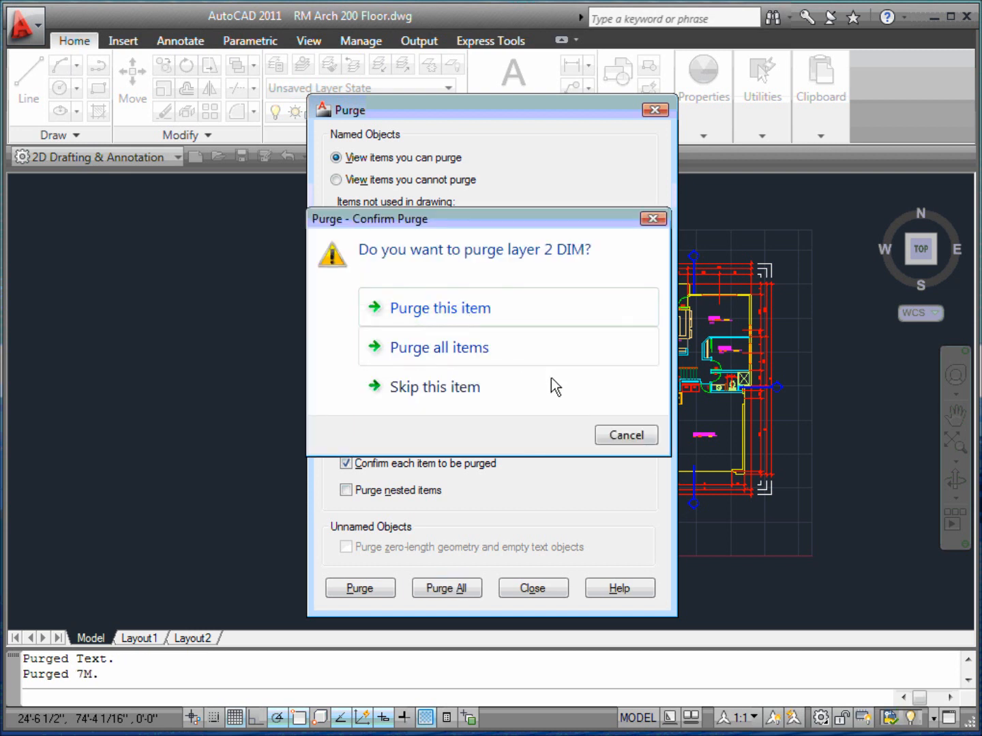
click(462, 314)
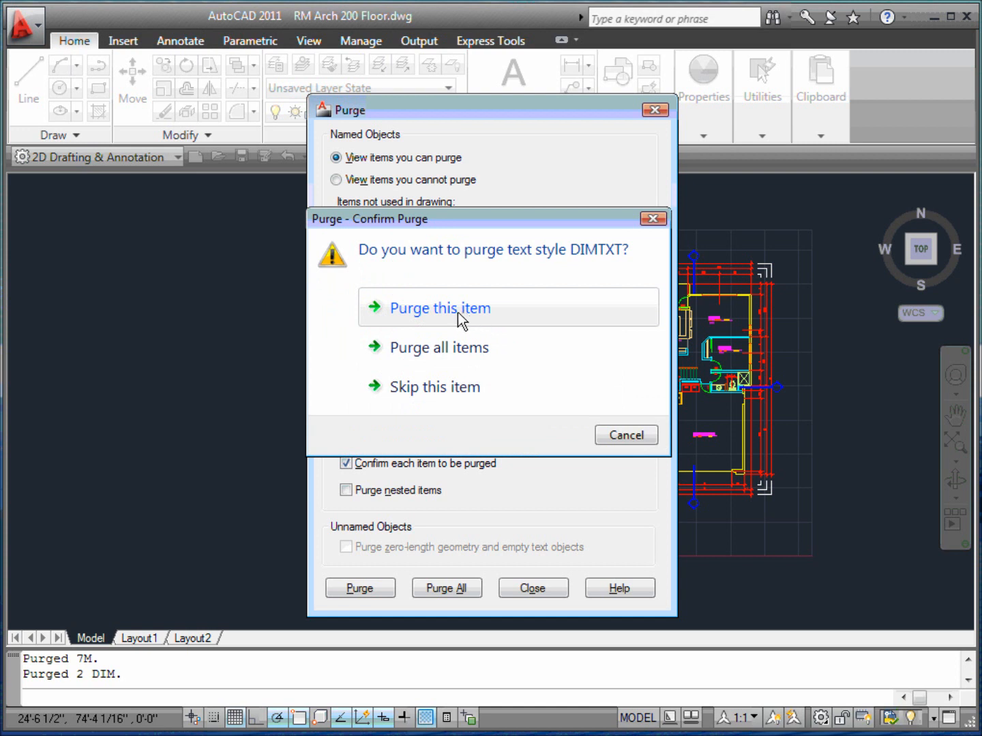
click(458, 313)
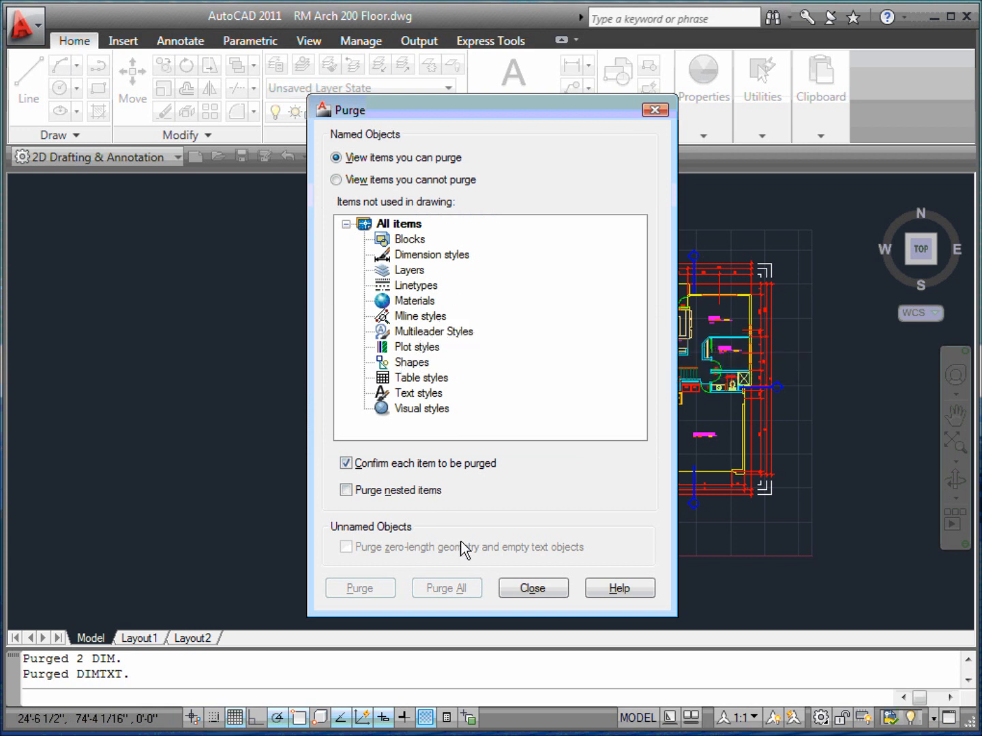
click(531, 588)
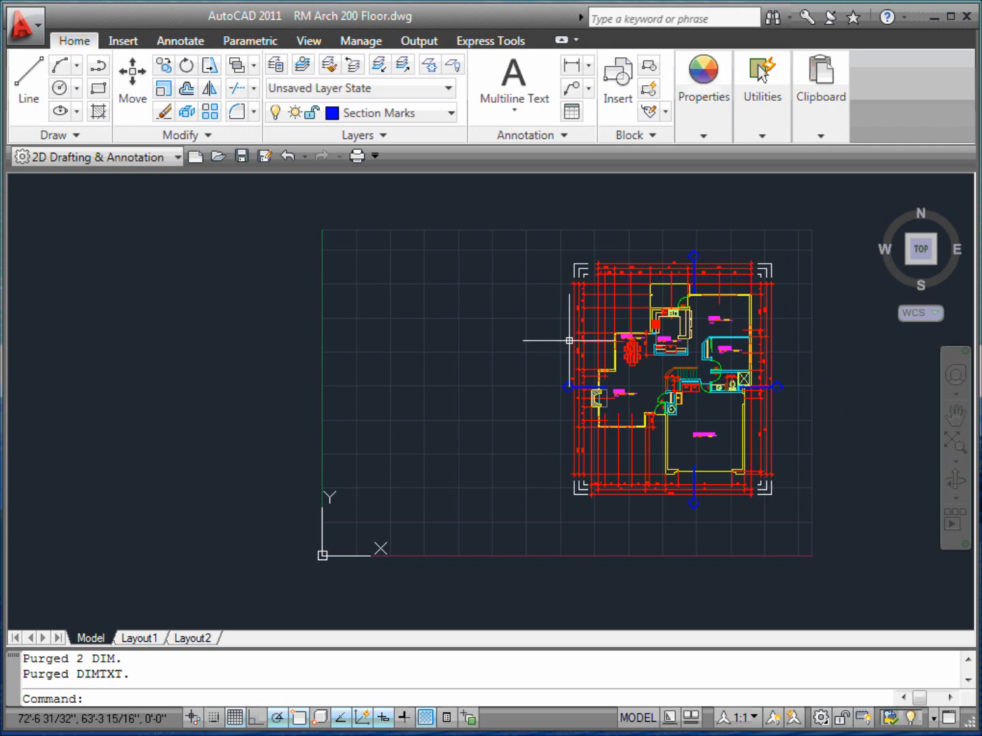
Try to delete the layer 2 DOOR from the drawing's layer list
click(276, 64)
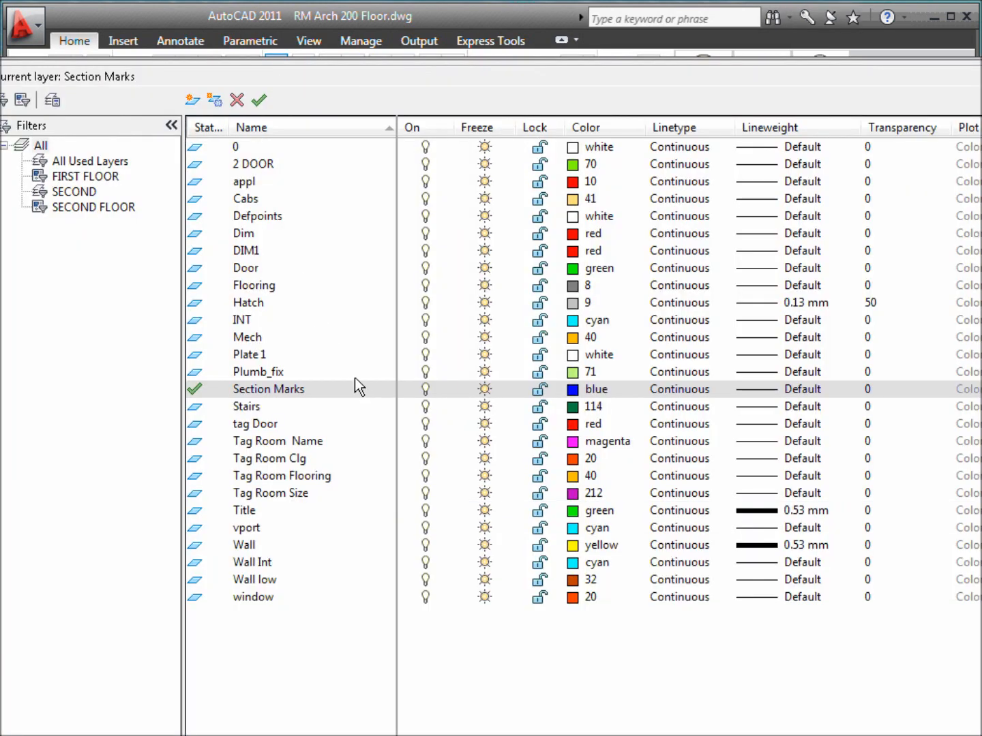
click(287, 173)
right_click(283, 164)
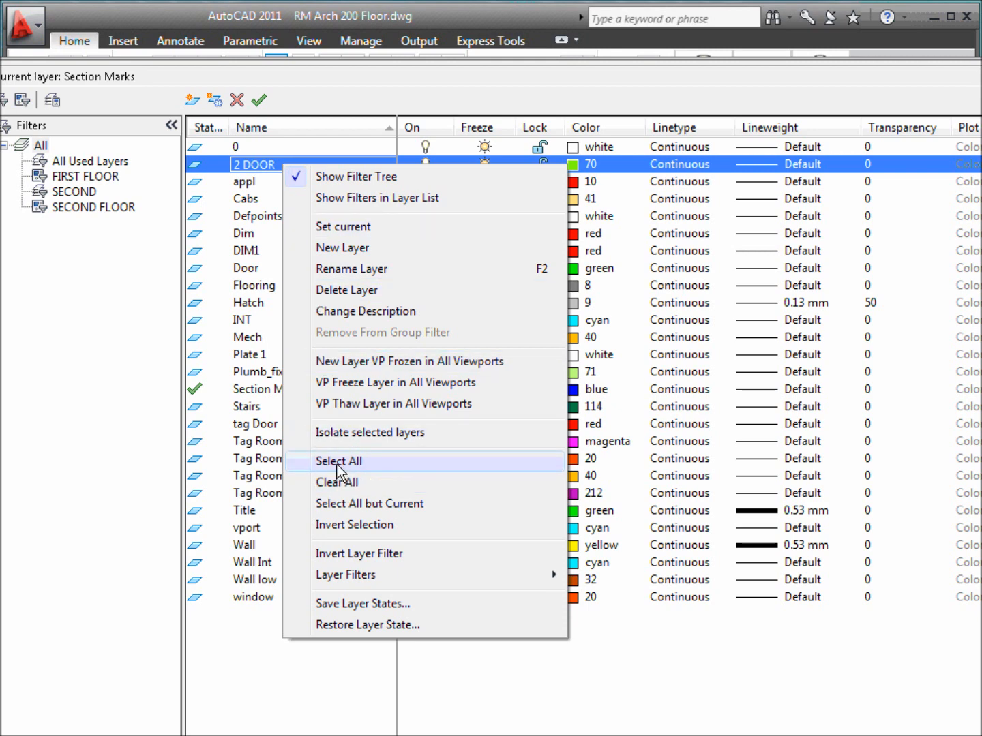
click(330, 291)
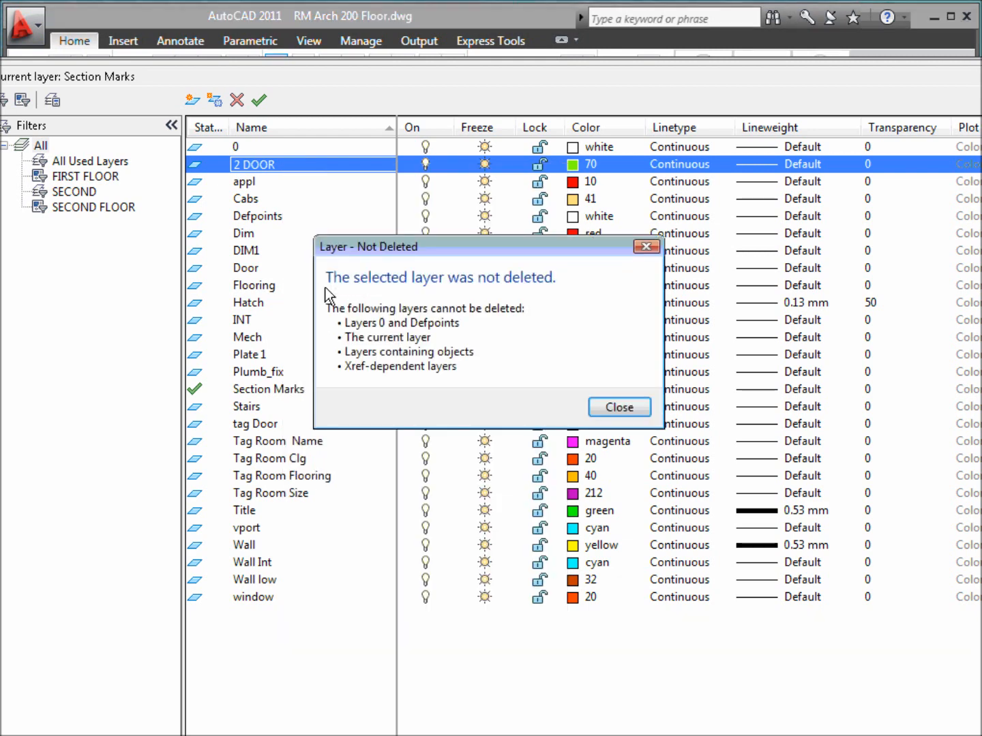
click(599, 409)
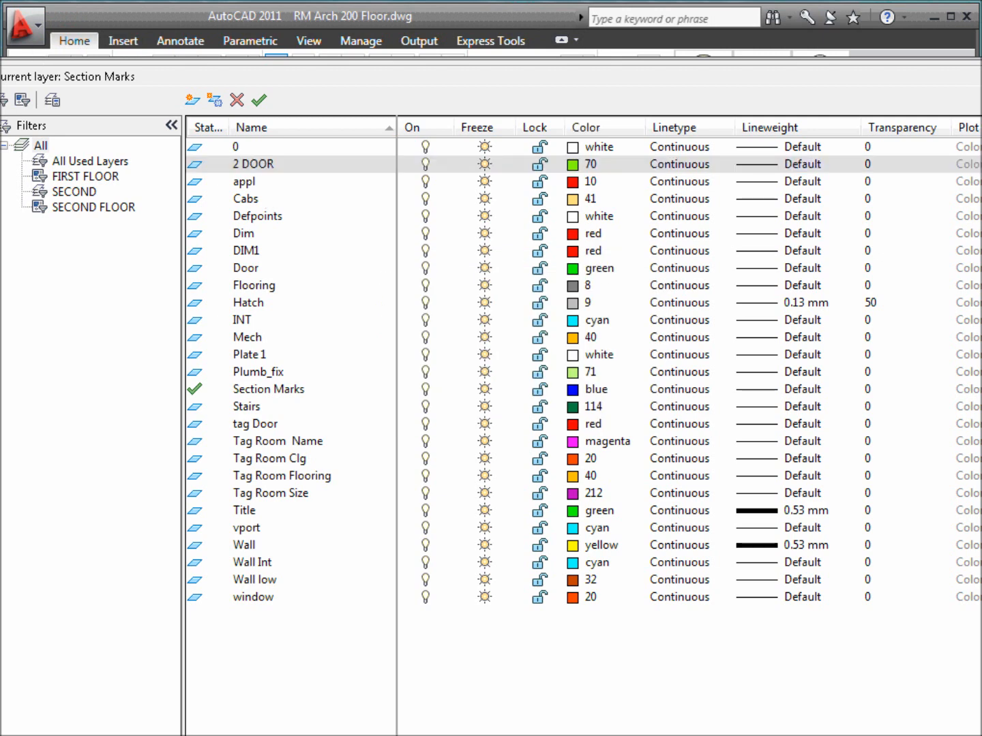
Check the Purge list for remaining unused items, including blocks, and review the drawing's layer list again
click(0, 67)
text(purge)
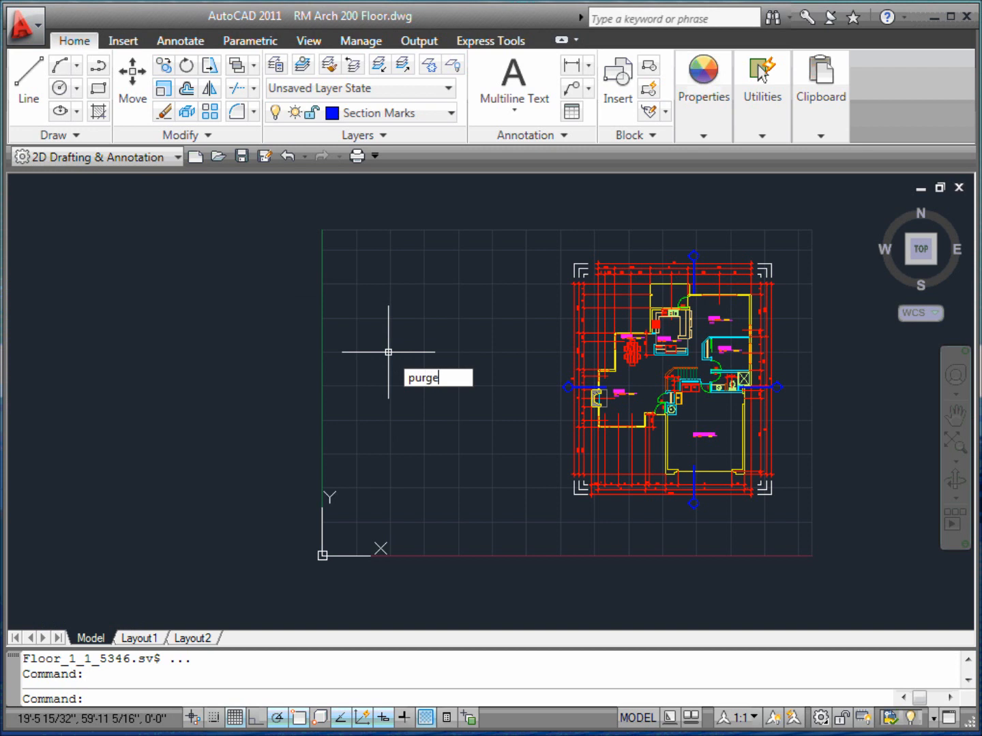
key(Return)
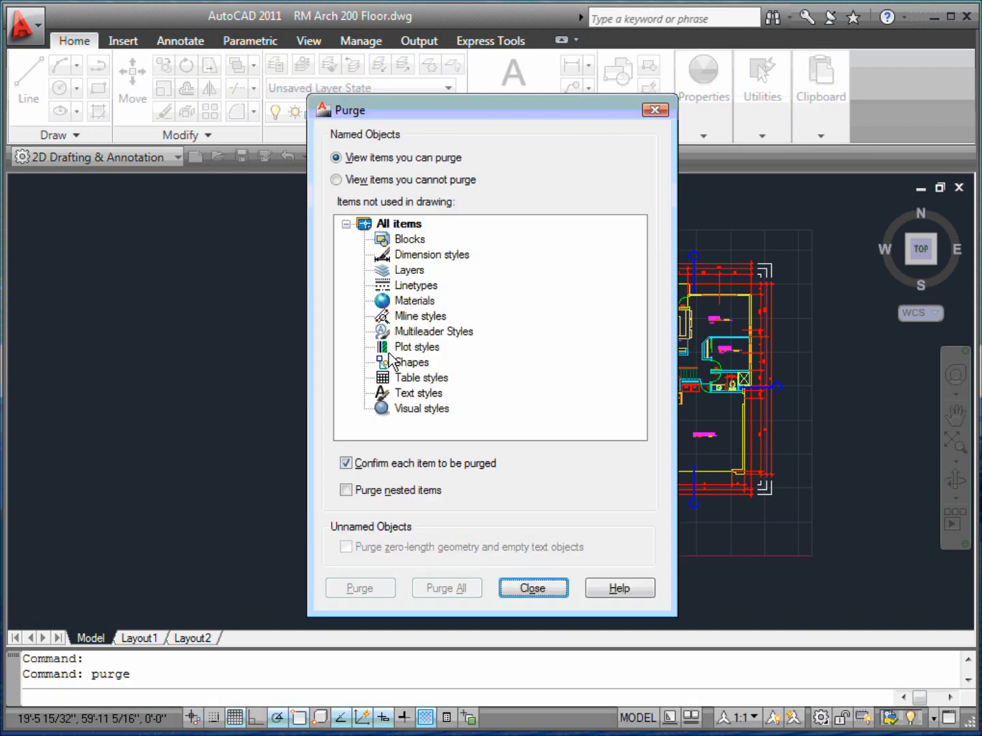
click(399, 240)
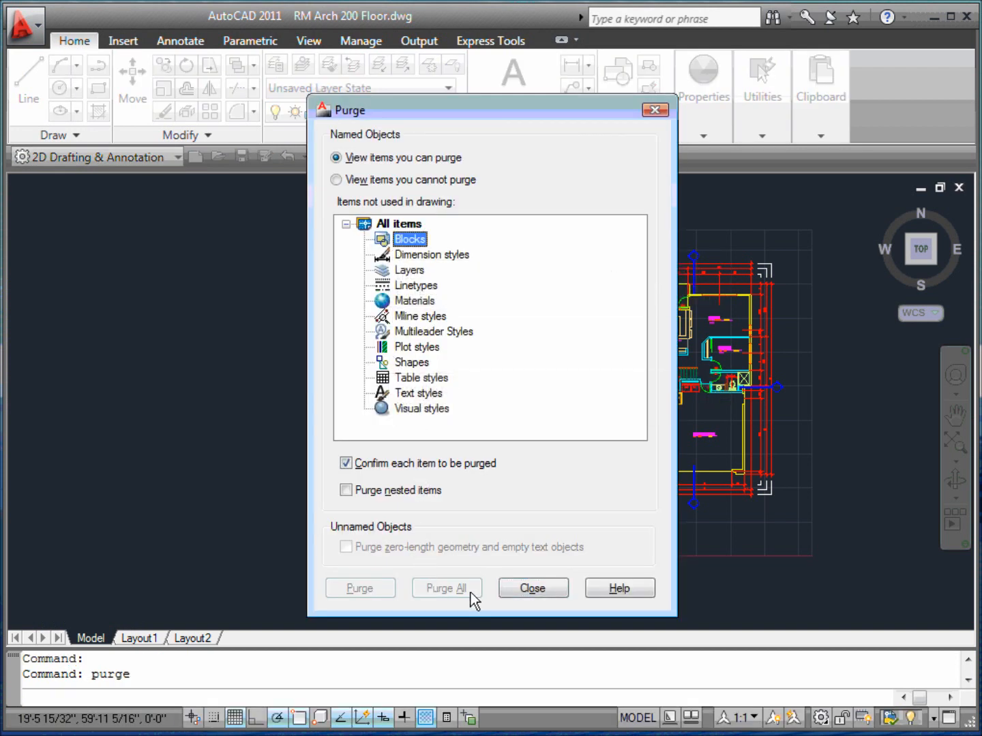
click(532, 589)
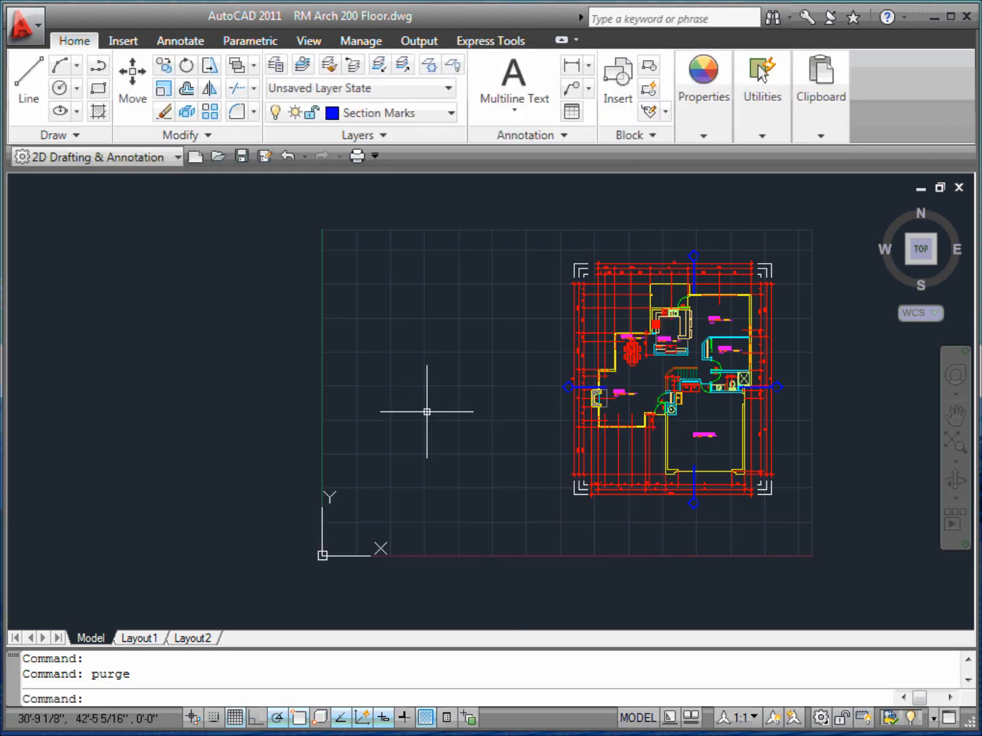
click(277, 65)
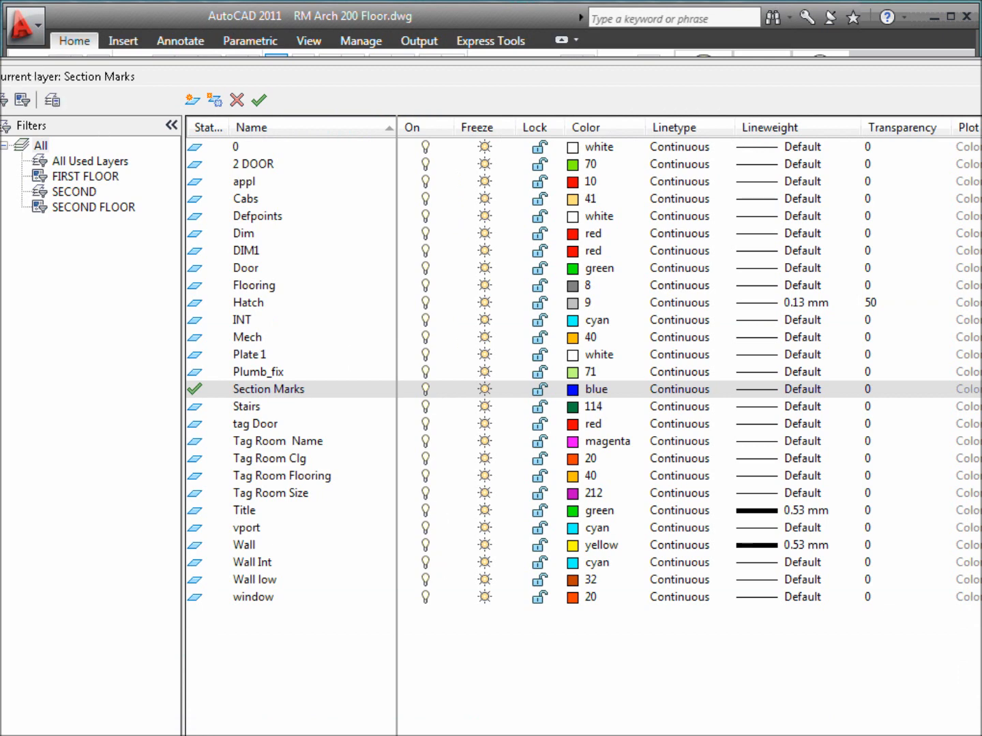
click(2, 67)
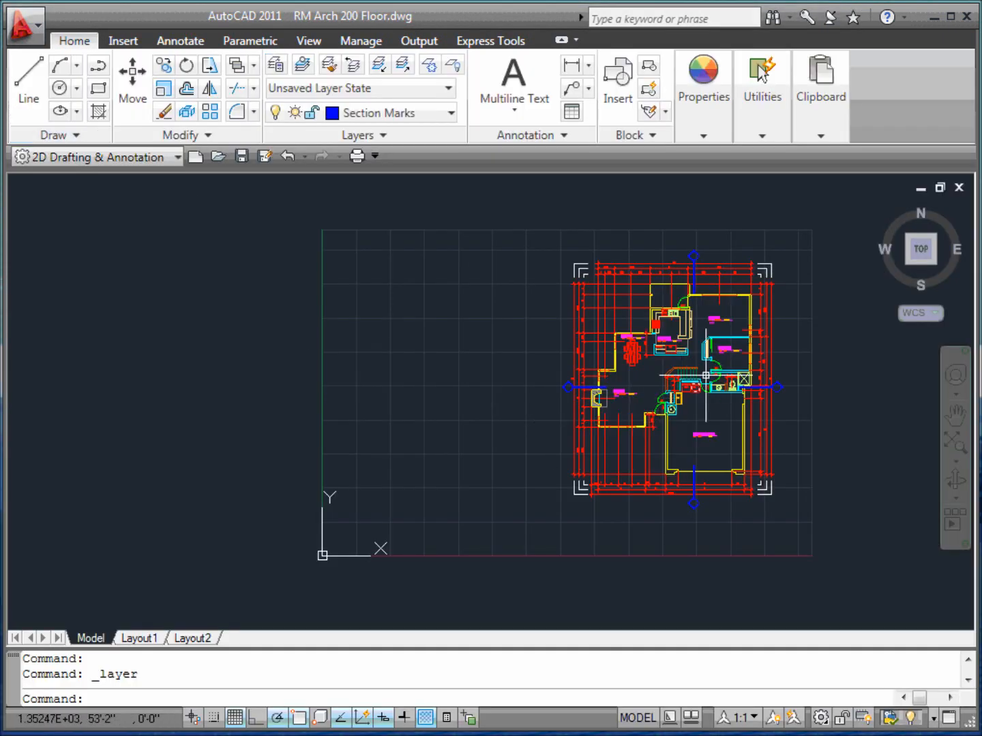
Isolate the Door layer using the door swing beside BDRM #4
scroll(710, 356, up, 8)
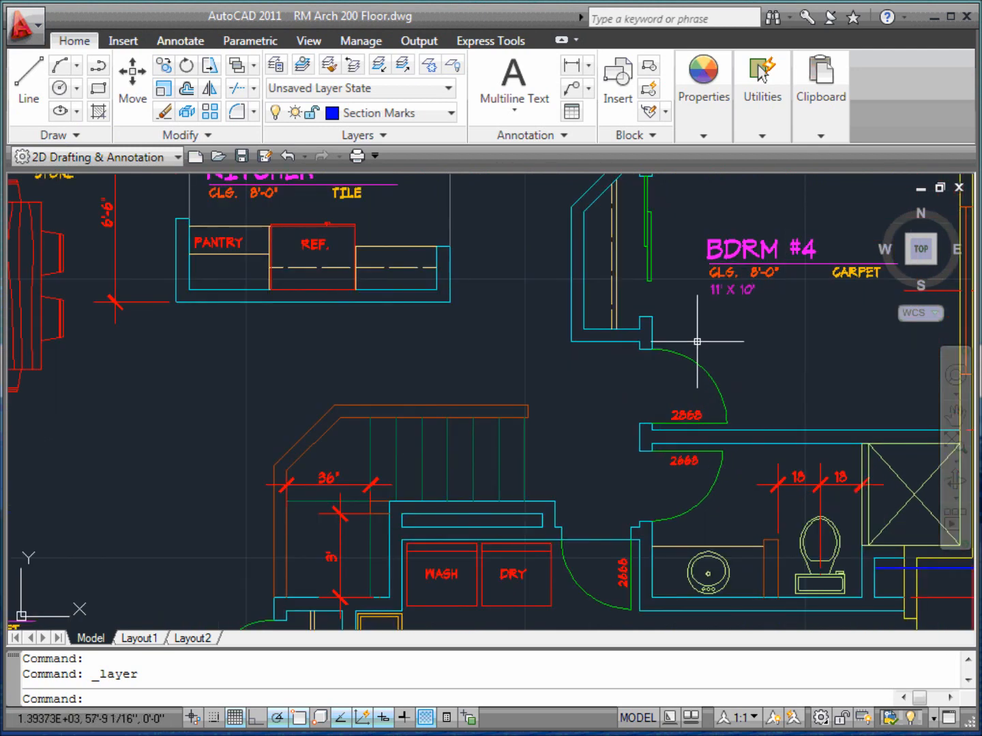
click(378, 65)
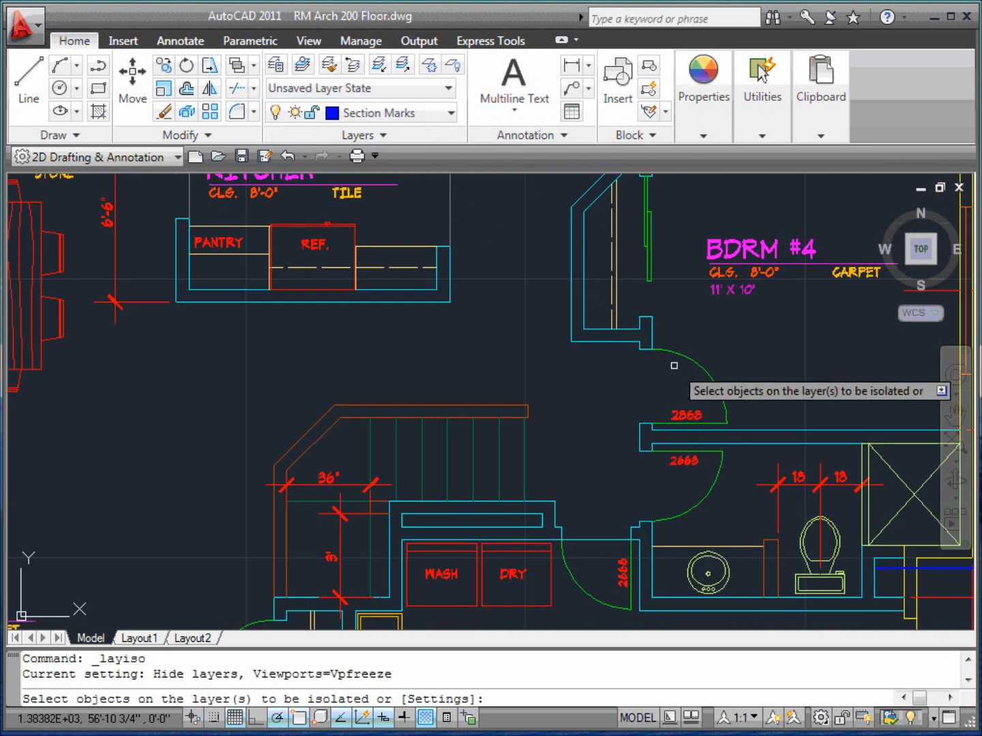
click(701, 371)
key(Return)
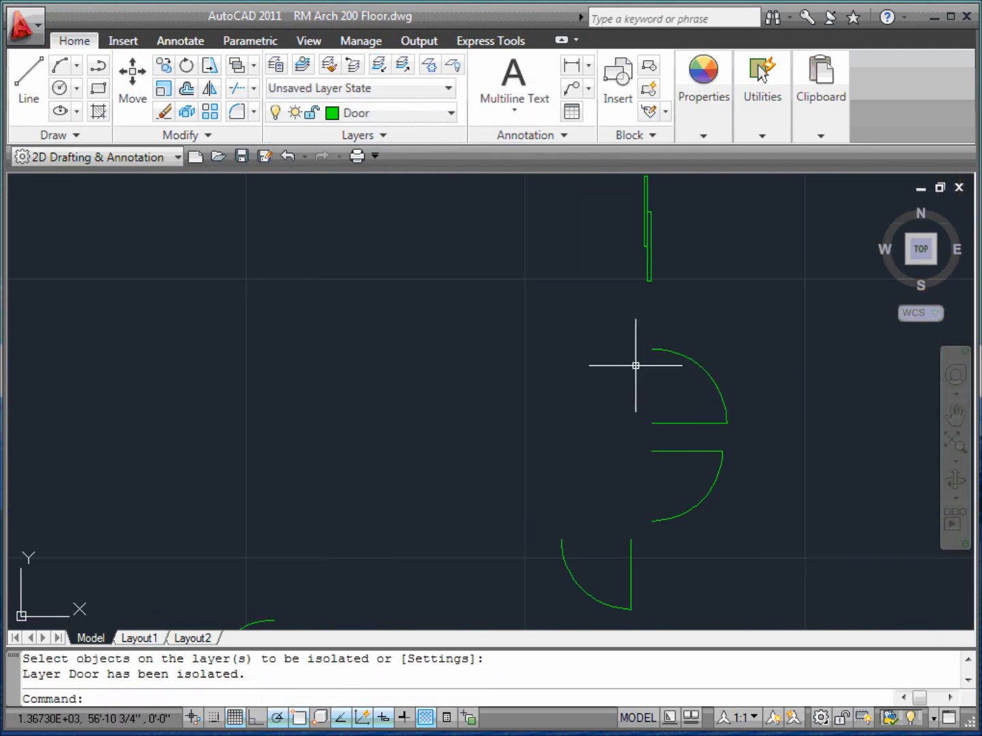
Examine all the isolated door objects across the floor plan, and unisolate the layers
scroll(636, 366, down, 5)
scroll(612, 397, down, 3)
click(710, 554)
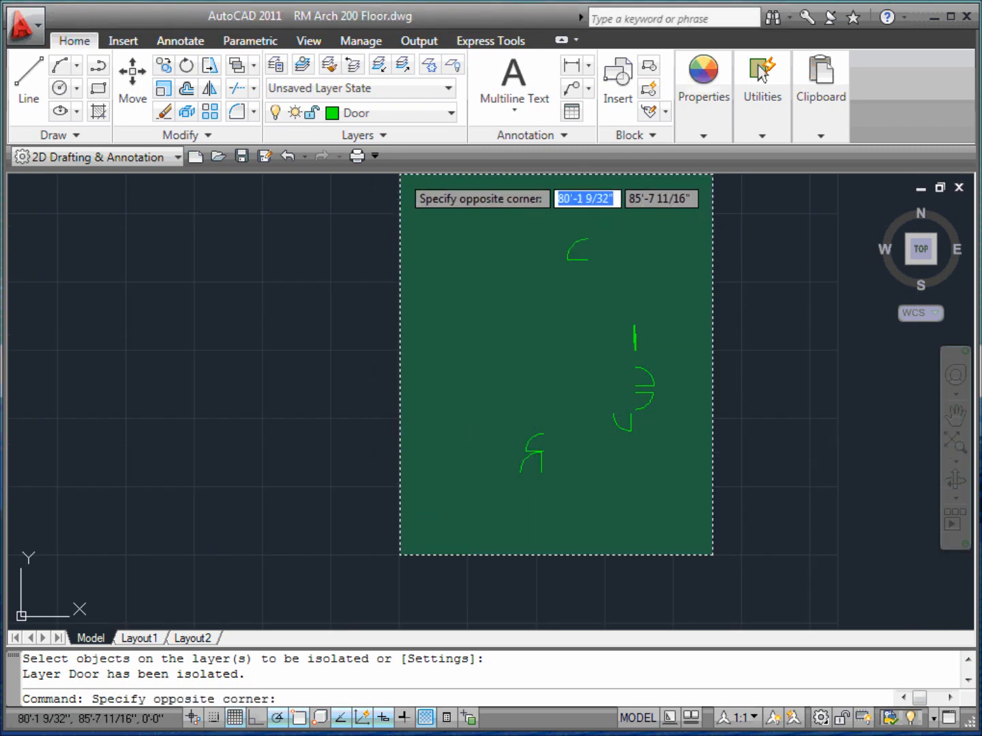
click(427, 229)
key(Escape)
scroll(491, 397, down, 2)
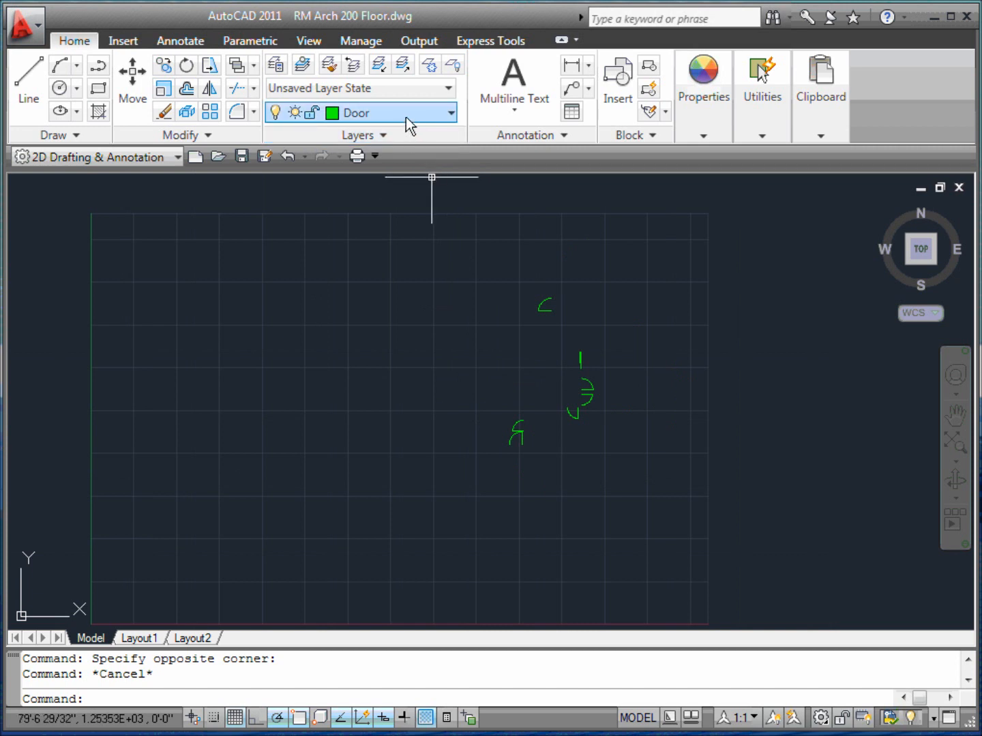
click(405, 68)
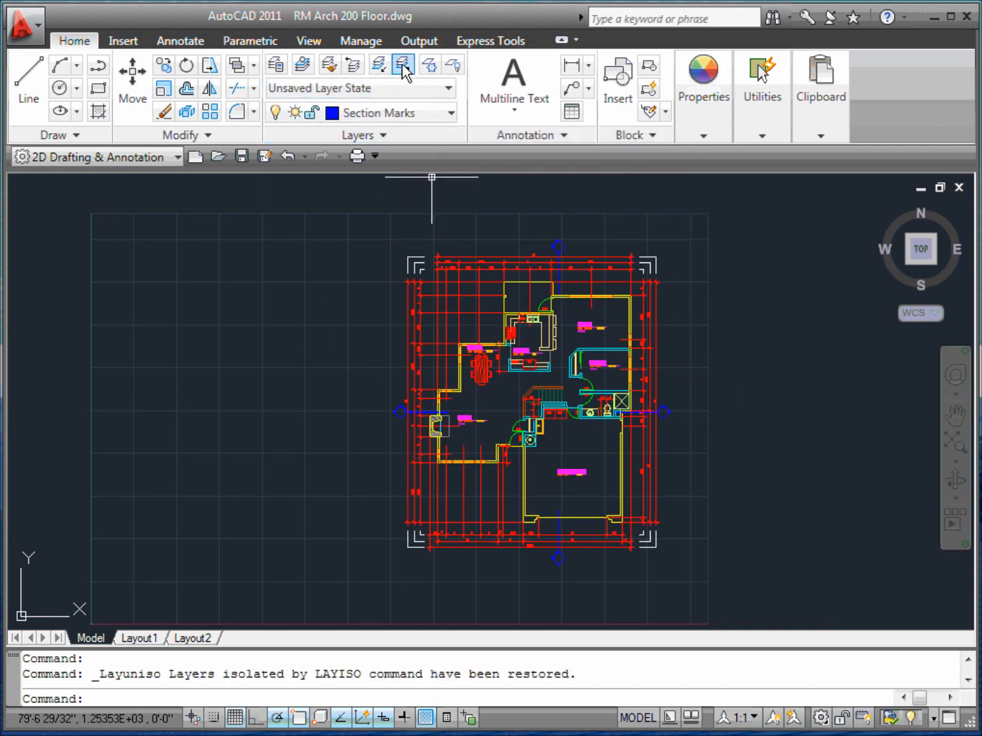
Isolate the layer 2 DOOR from the layer list and check the drawing area for objects on it
click(282, 69)
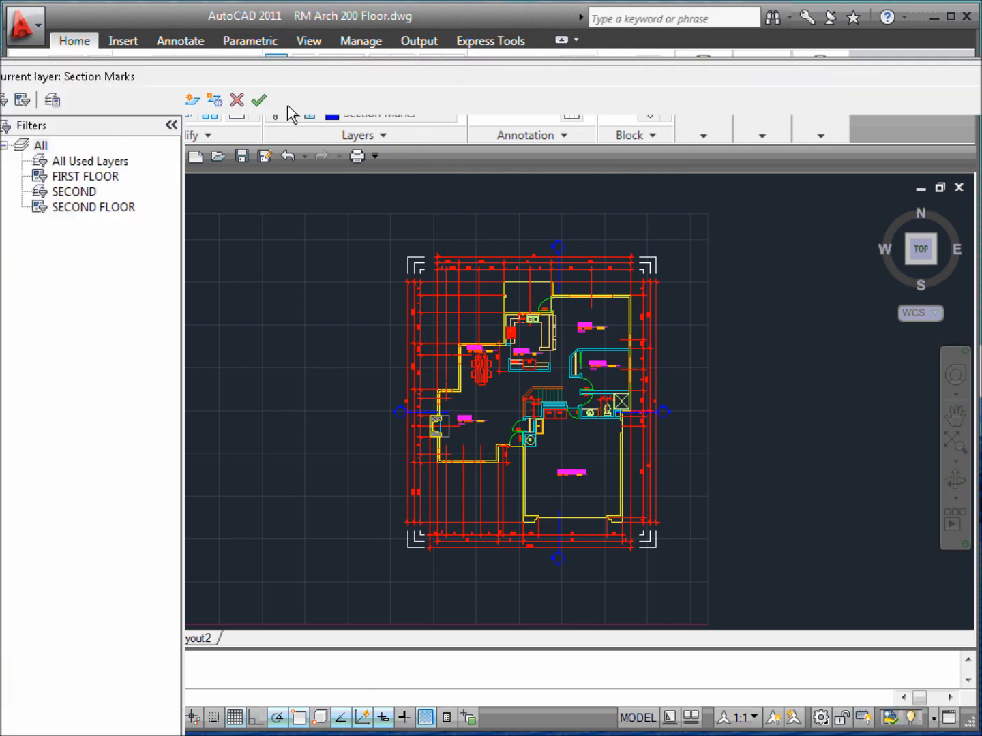
click(280, 169)
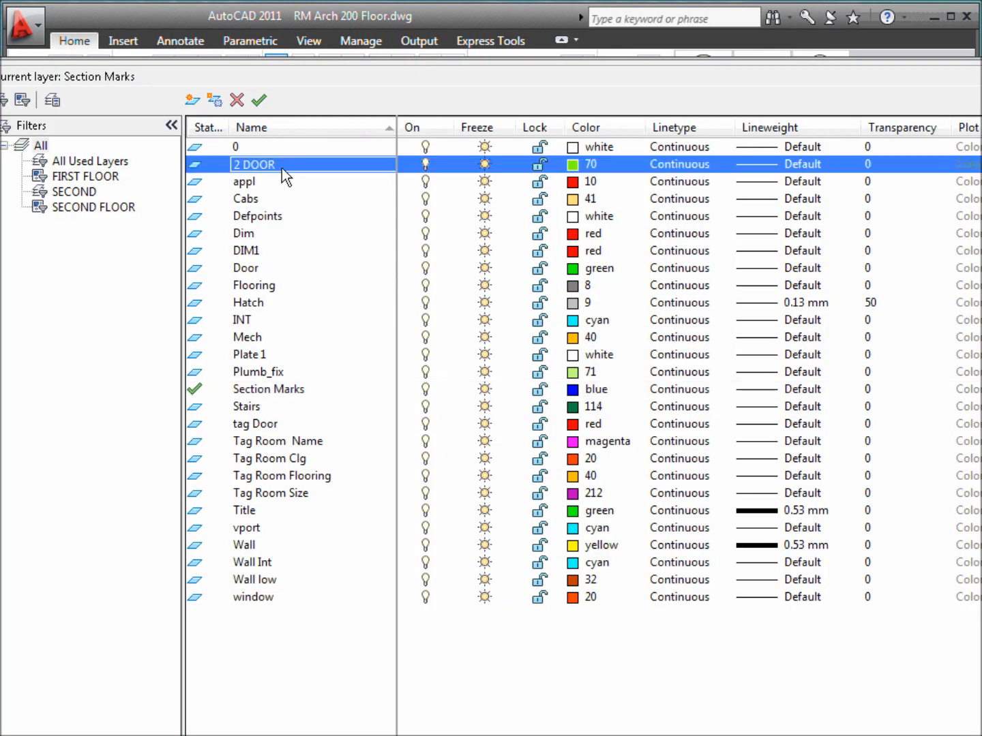
right_click(284, 165)
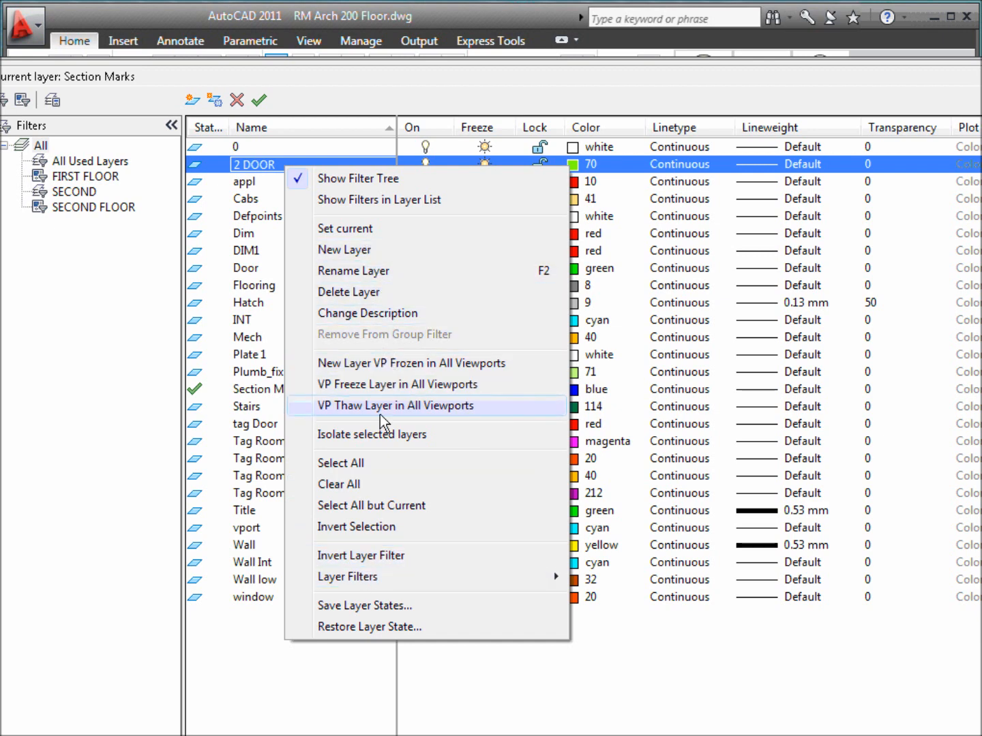
click(378, 437)
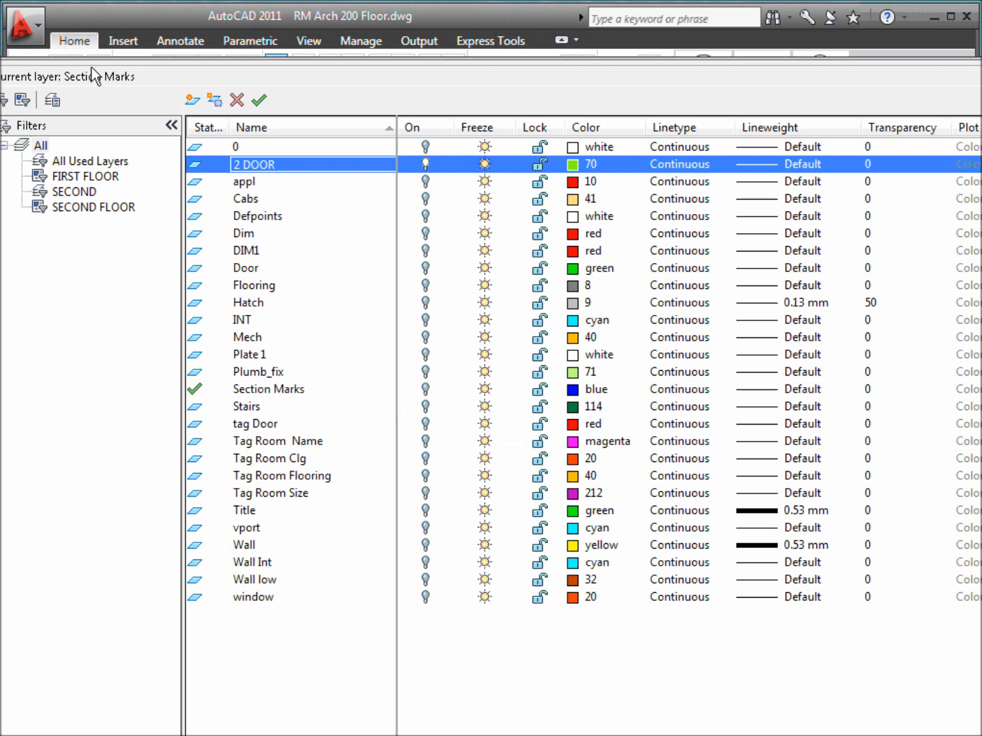
click(2, 72)
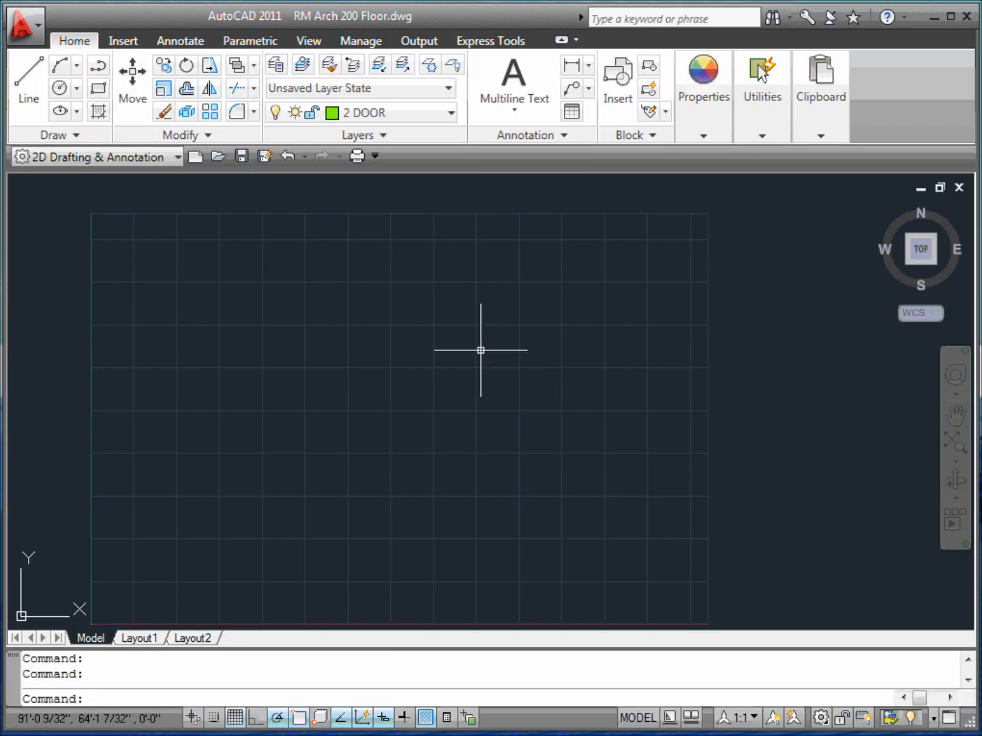
scroll(597, 333, down, 3)
scroll(451, 405, up, 2)
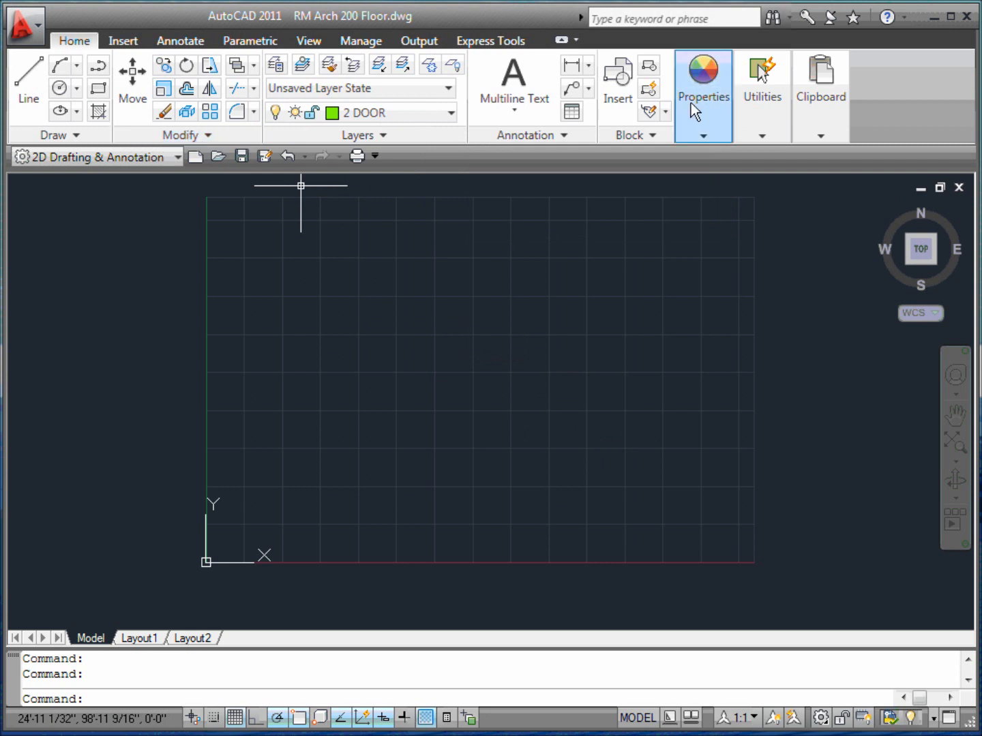
Try to unisolate the hidden layers, and turn on the visibility of every layer in the All filter
click(326, 68)
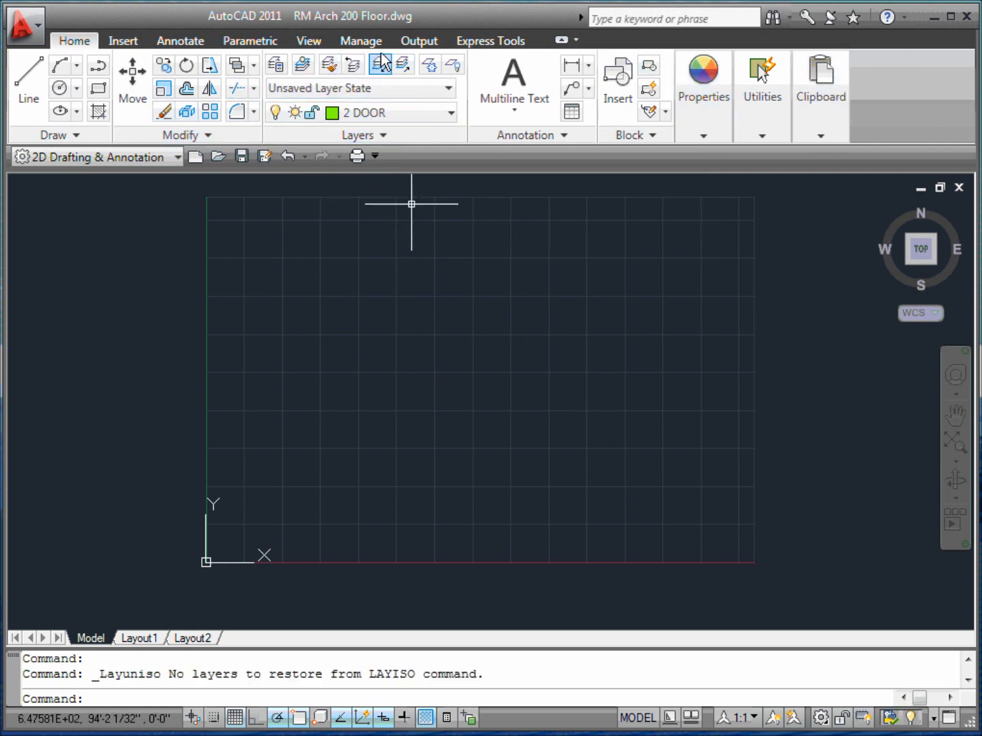
click(277, 68)
right_click(45, 146)
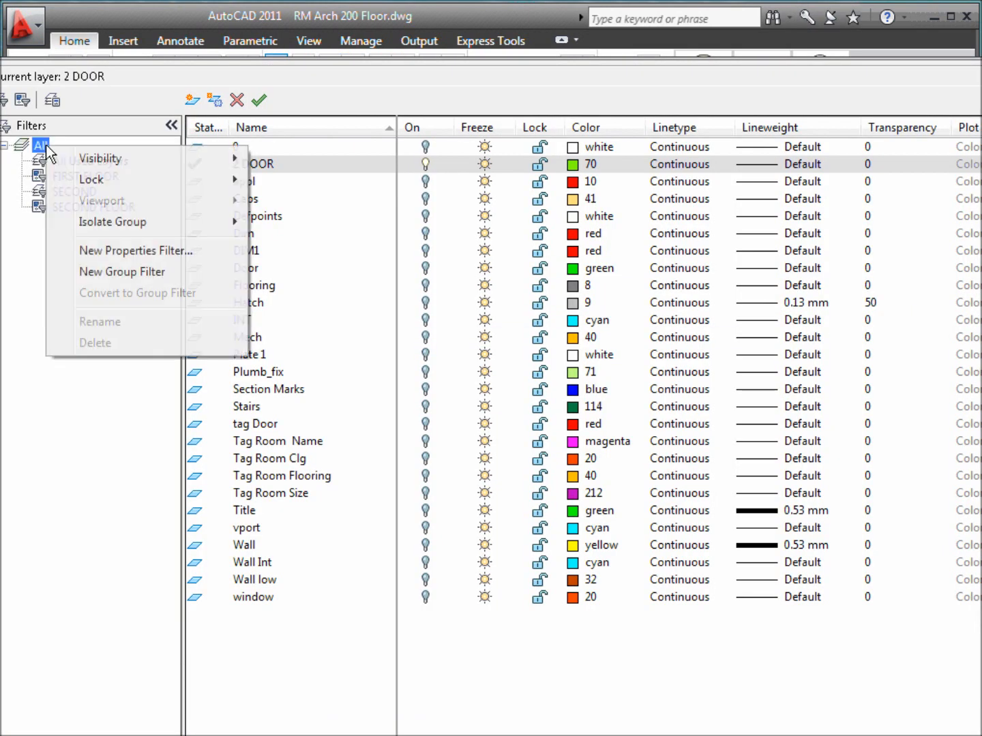
mouse_move(194, 163)
click(285, 163)
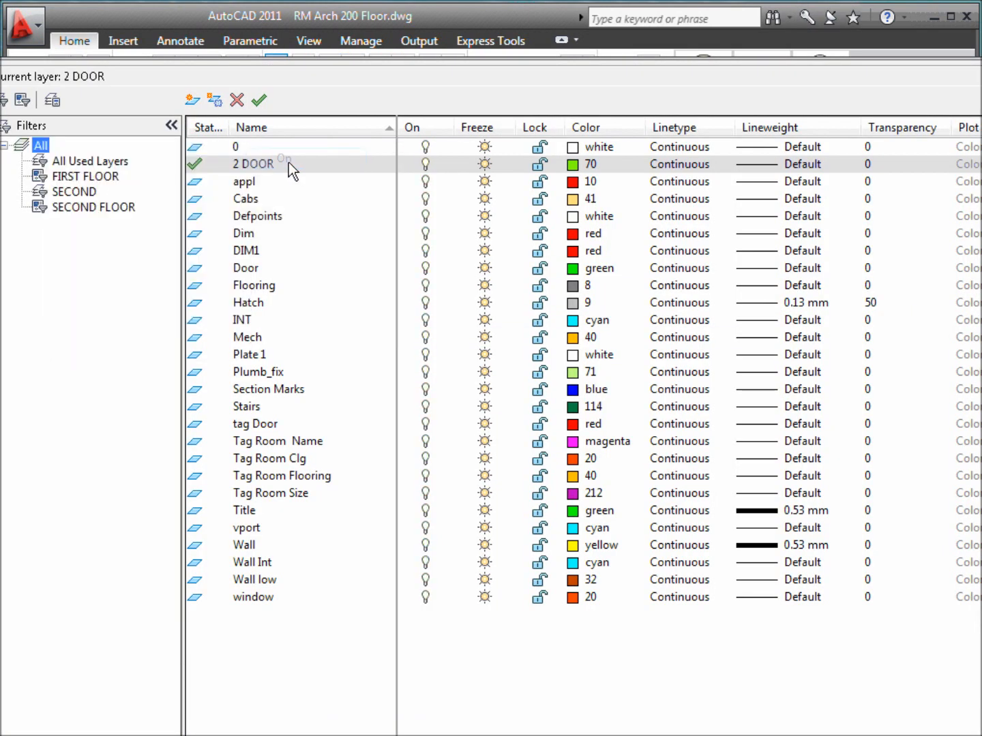
click(1, 67)
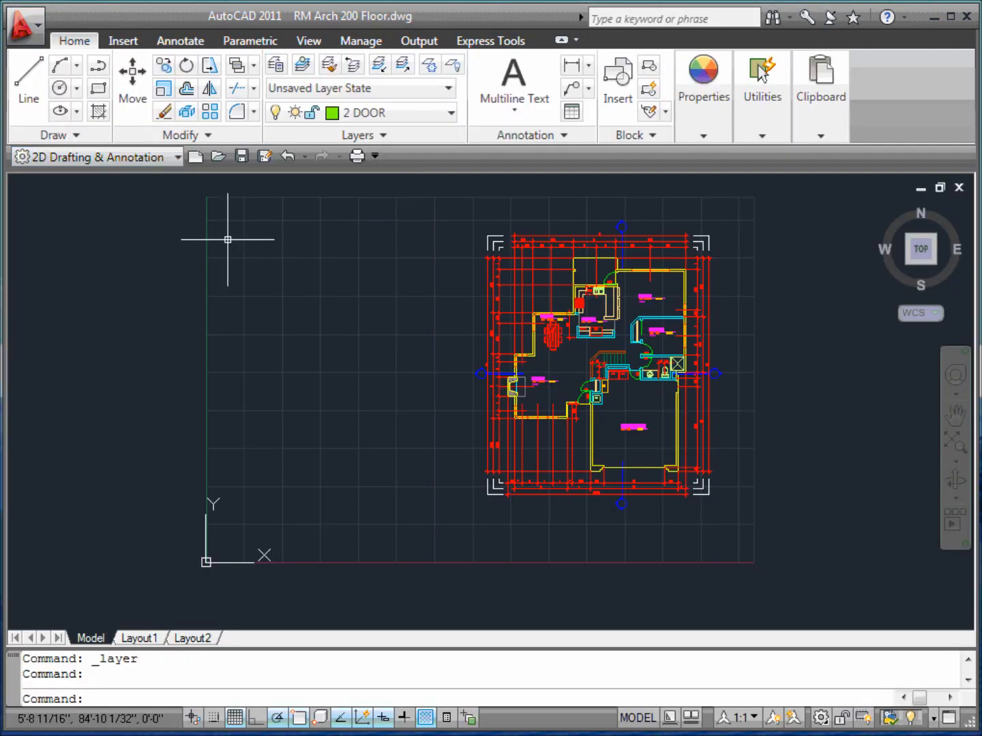
scroll(749, 313, up, 2)
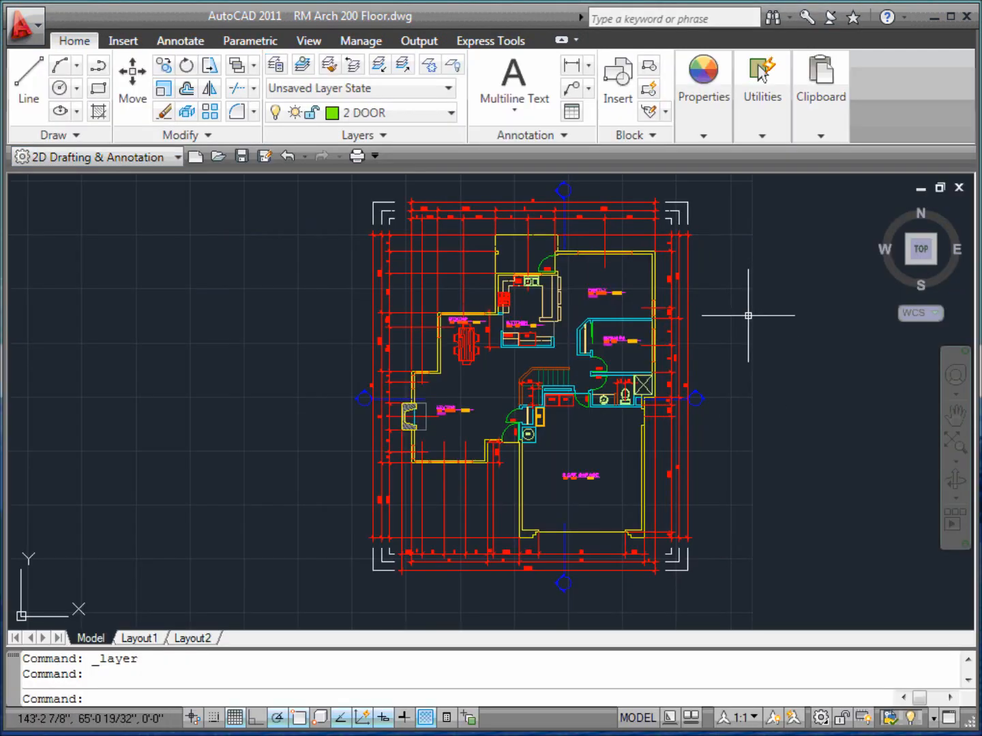